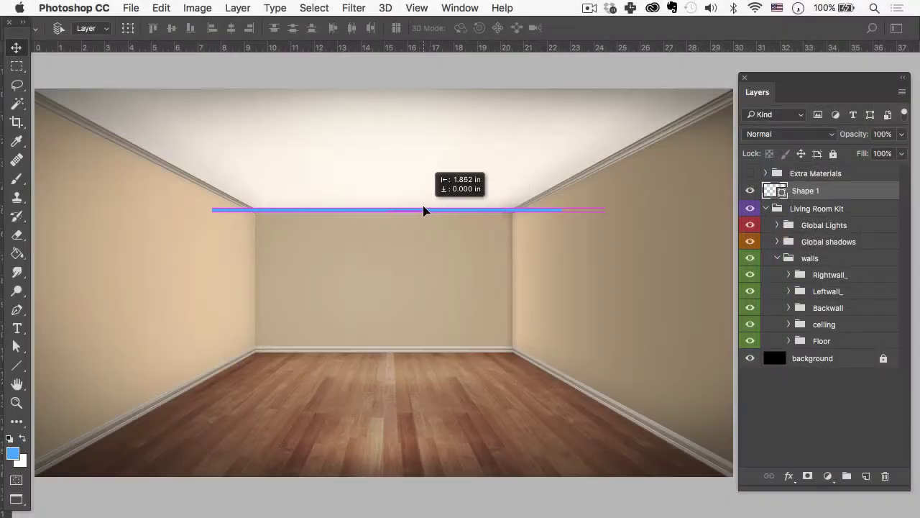
Preview a finished mockup: adjust the ceiling line and sofa, draw three height lines, start a label.
mouse_move(424, 210)
mouse_down()
mouse_move(407, 210)
mouse_move(429, 211)
mouse_up()
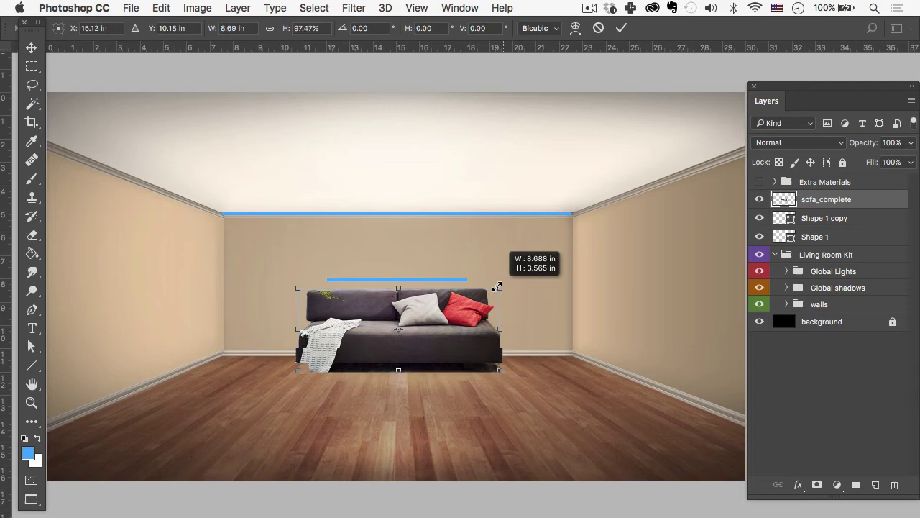
drag(497, 287, 474, 288)
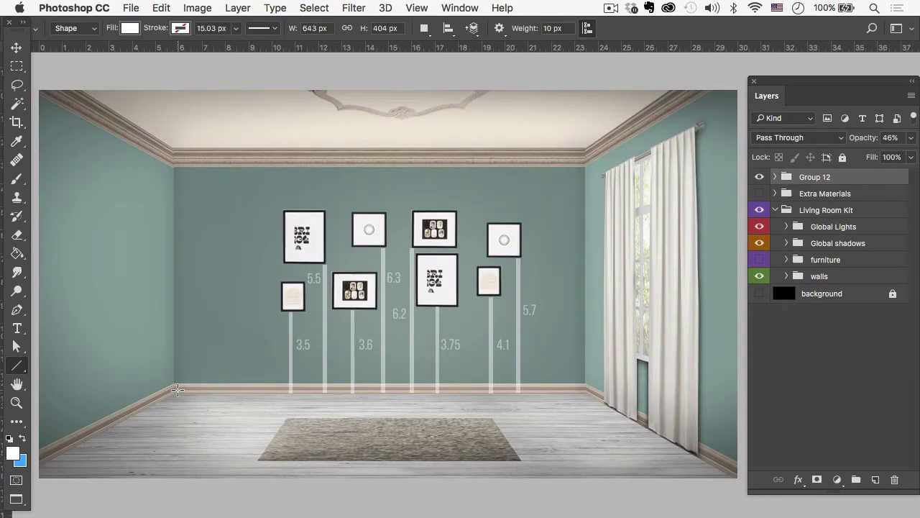
drag(177, 392, 187, 147)
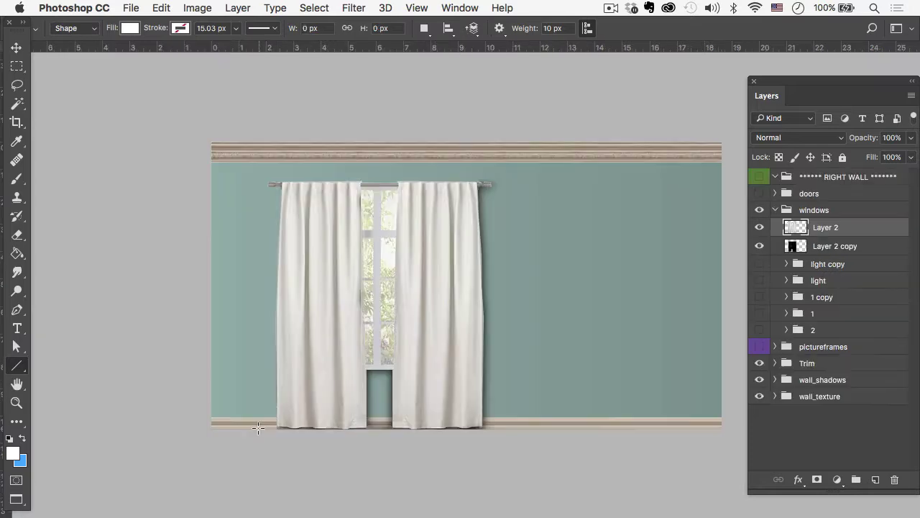
drag(256, 429, 260, 184)
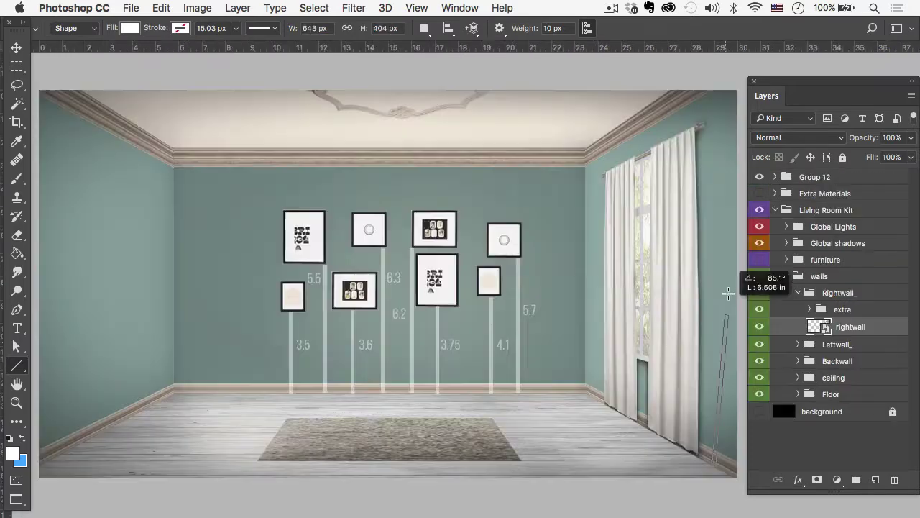
drag(722, 303, 724, 123)
key(t)
click(724, 280)
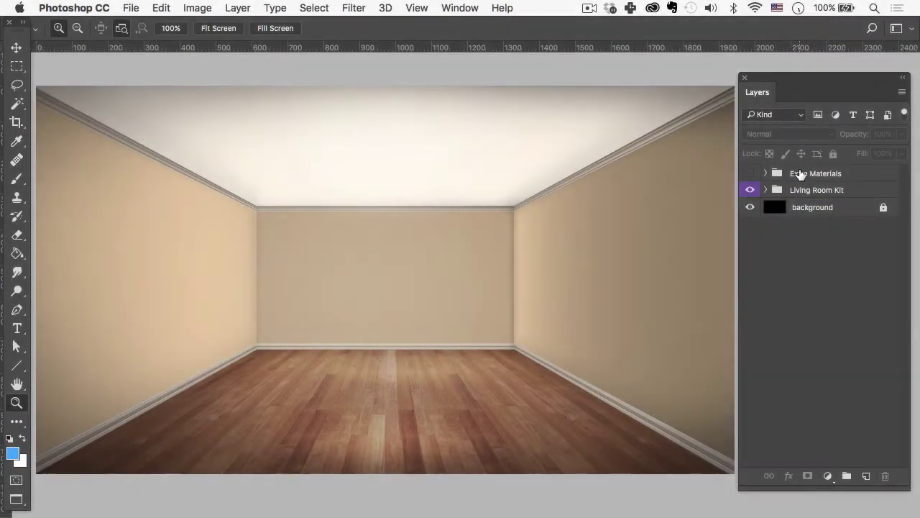
Expand Living Room Kit and its walls group, then select the Backwall group.
click(765, 190)
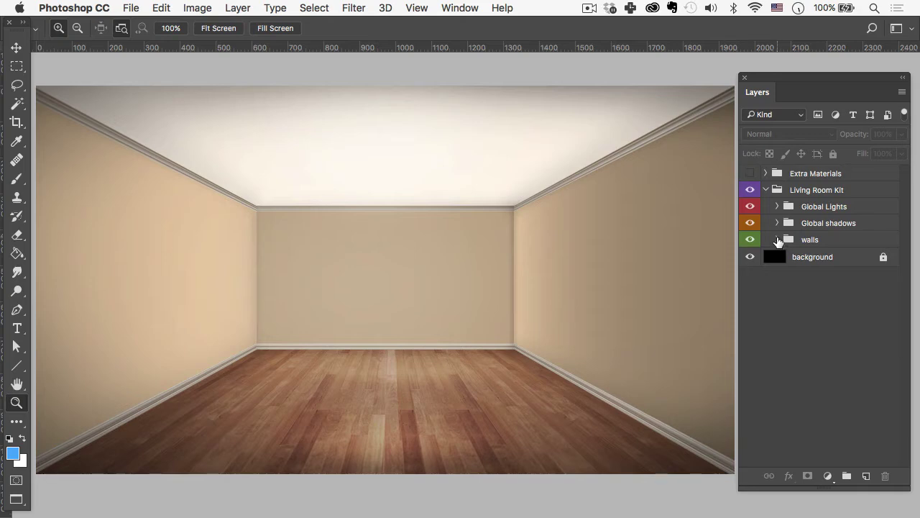
click(777, 239)
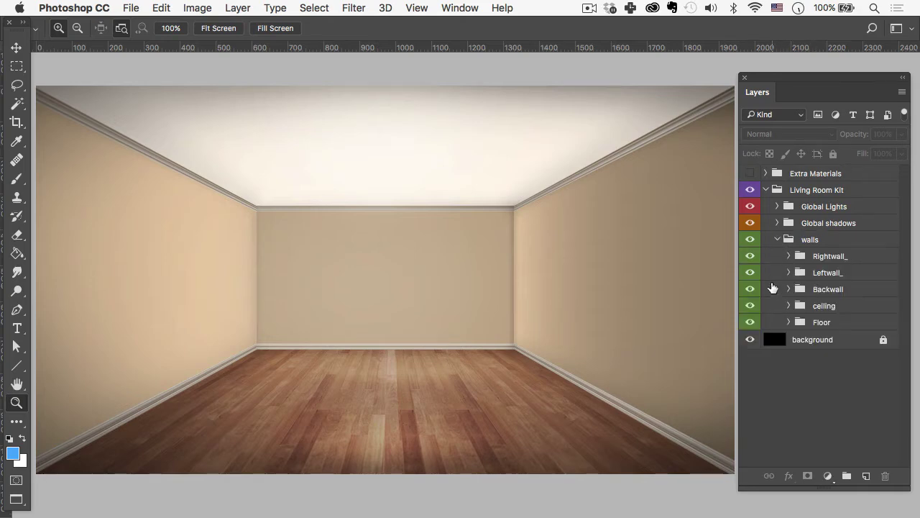
click(817, 291)
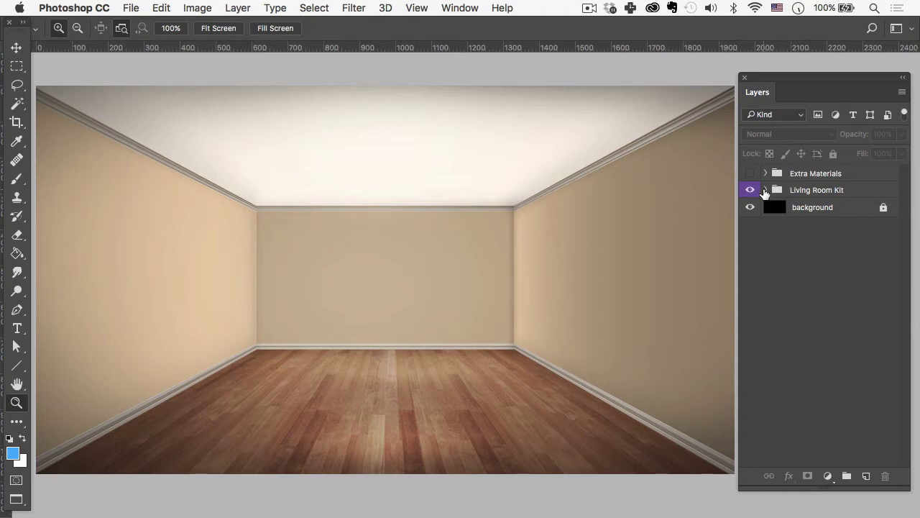
click(765, 190)
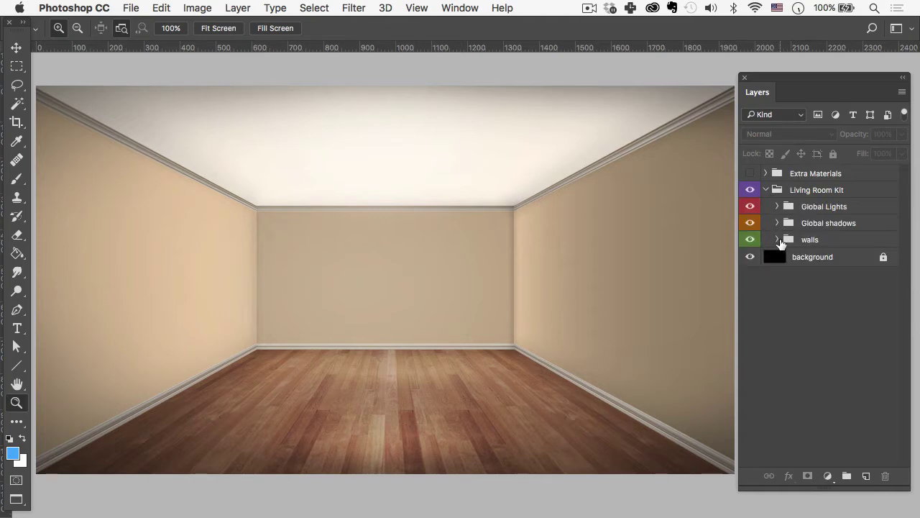
click(776, 240)
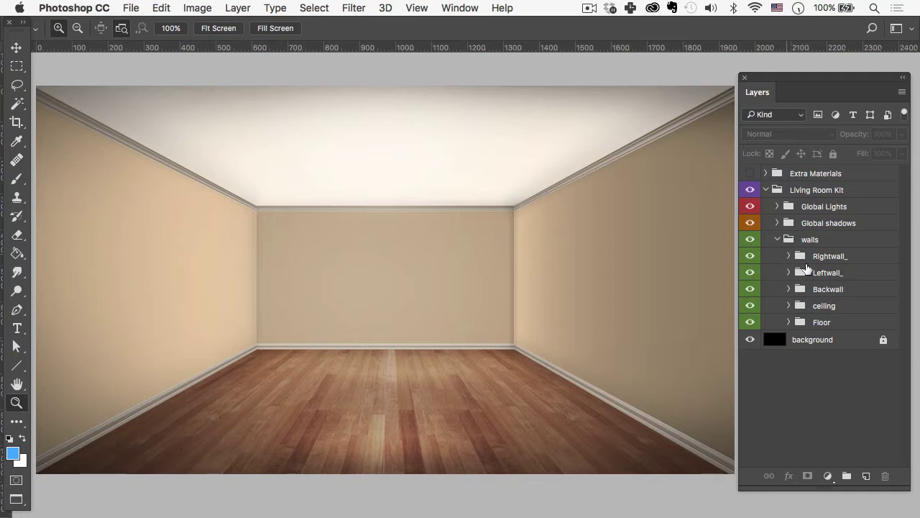
click(817, 293)
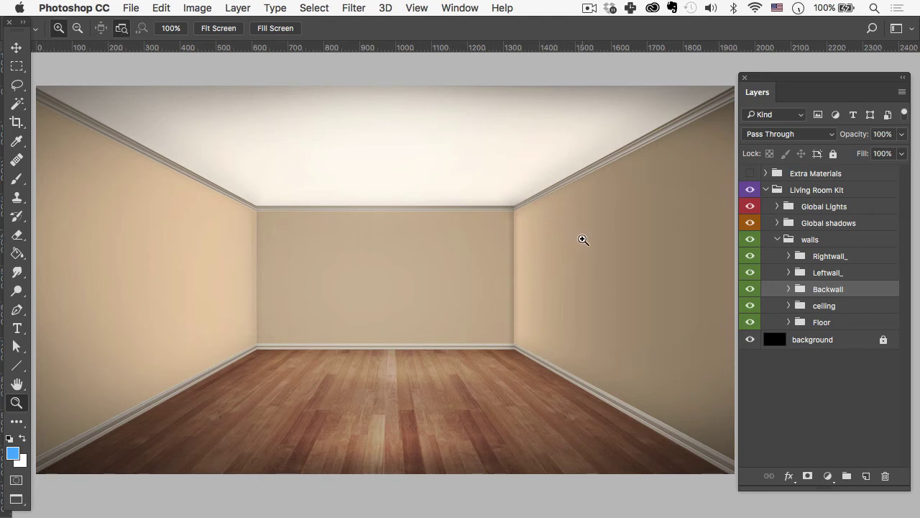
Switch the ruler units to Inches and toggle the rulers off and on with Cmd+R.
right_click(416, 46)
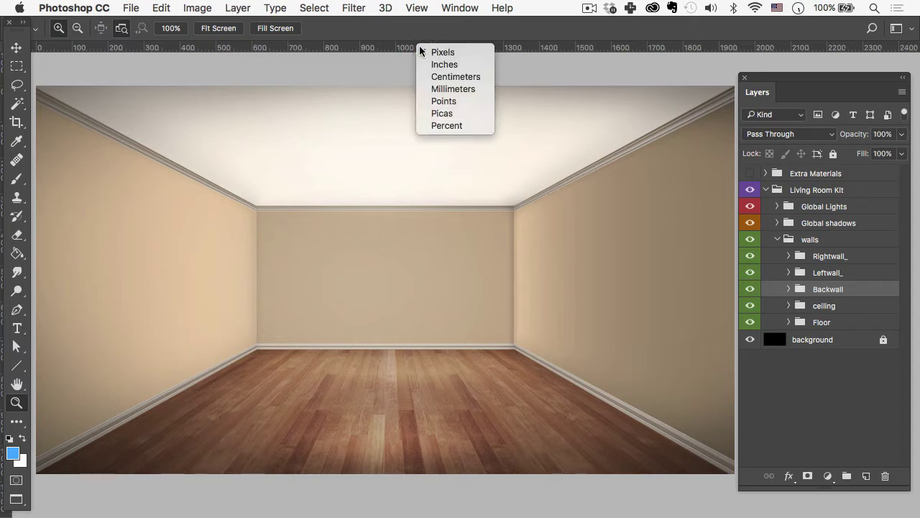
click(458, 66)
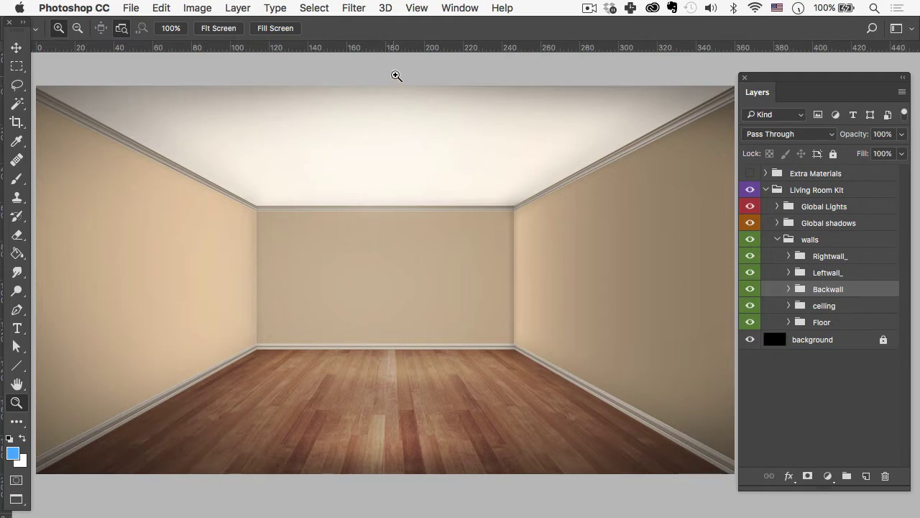
key(super+r)
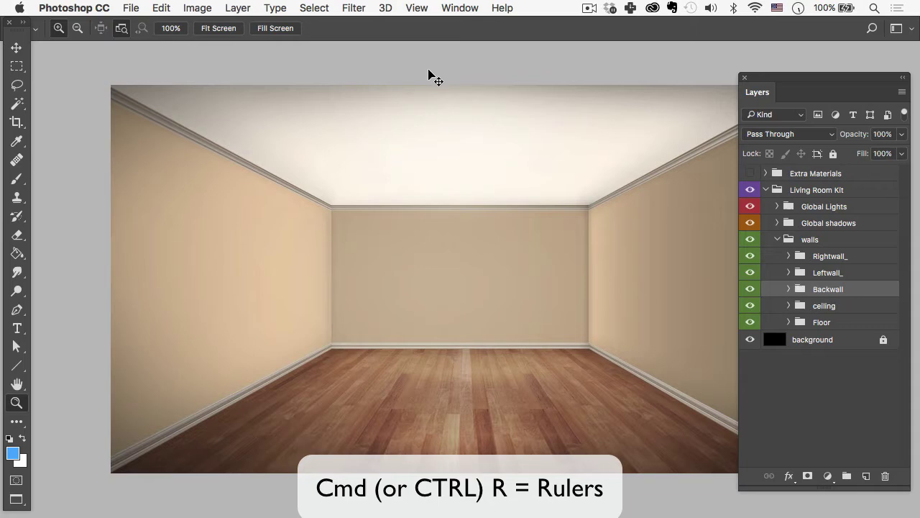
key(super+r)
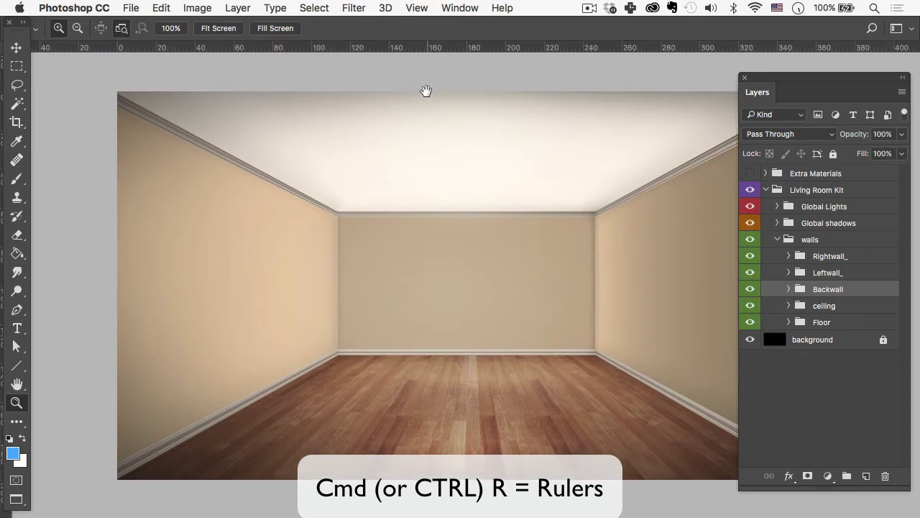
Recentre the room image and check the View menu's Rulers option and the ruler unit menu.
drag(411, 92, 341, 88)
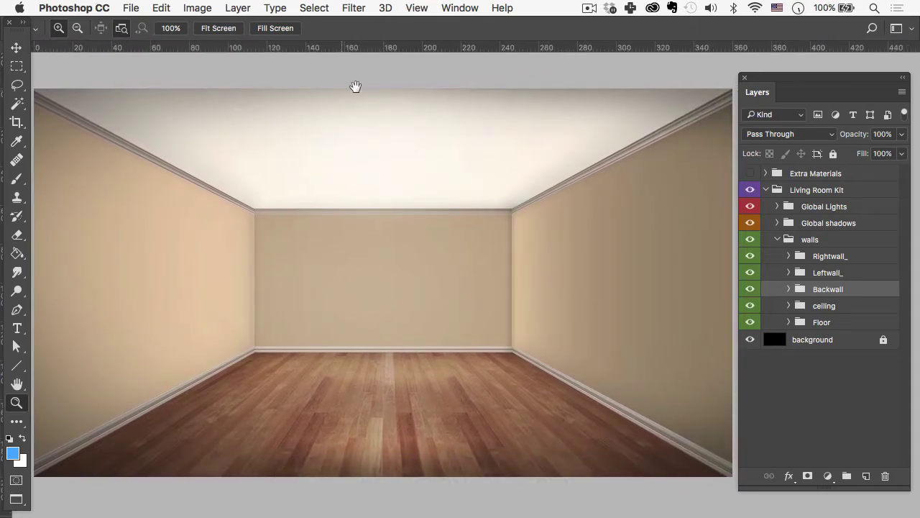
click(420, 8)
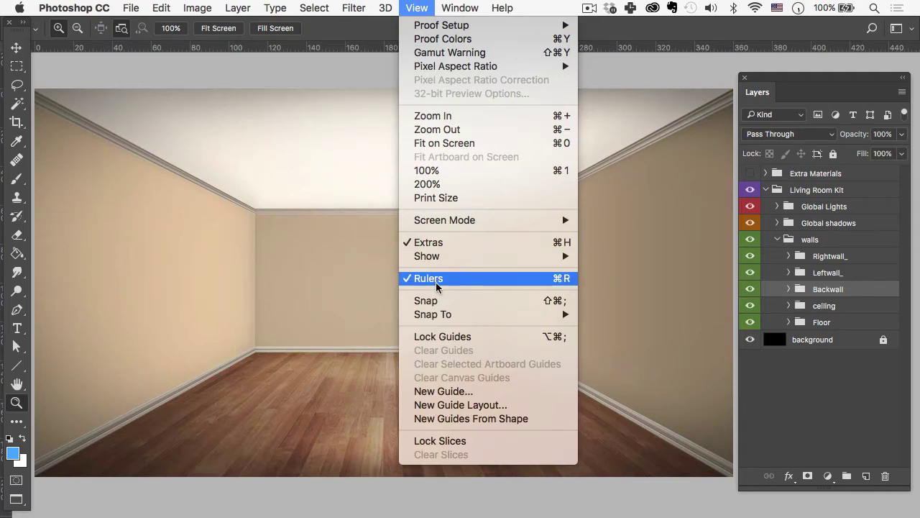
click(346, 37)
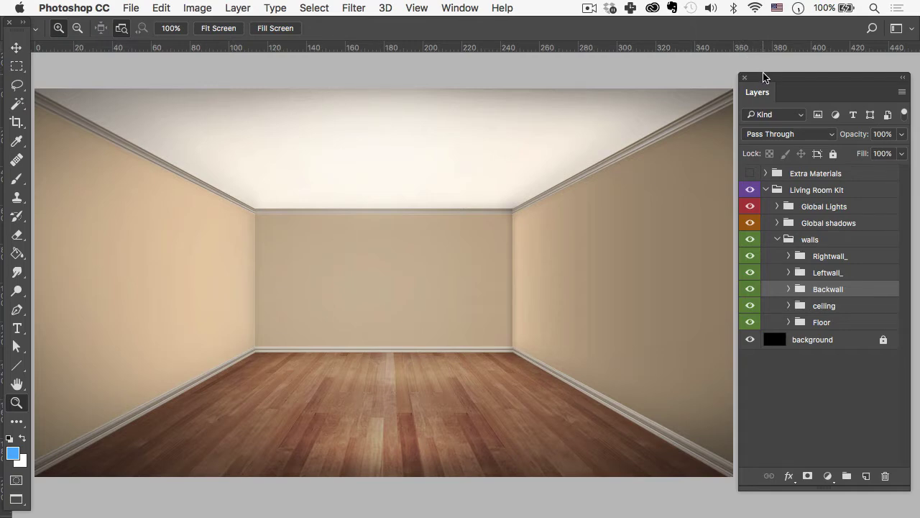
right_click(708, 48)
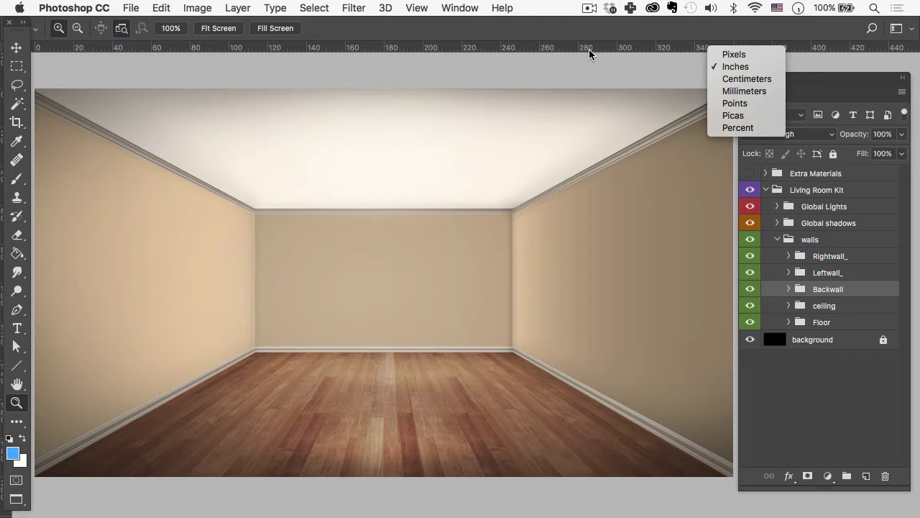
click(609, 49)
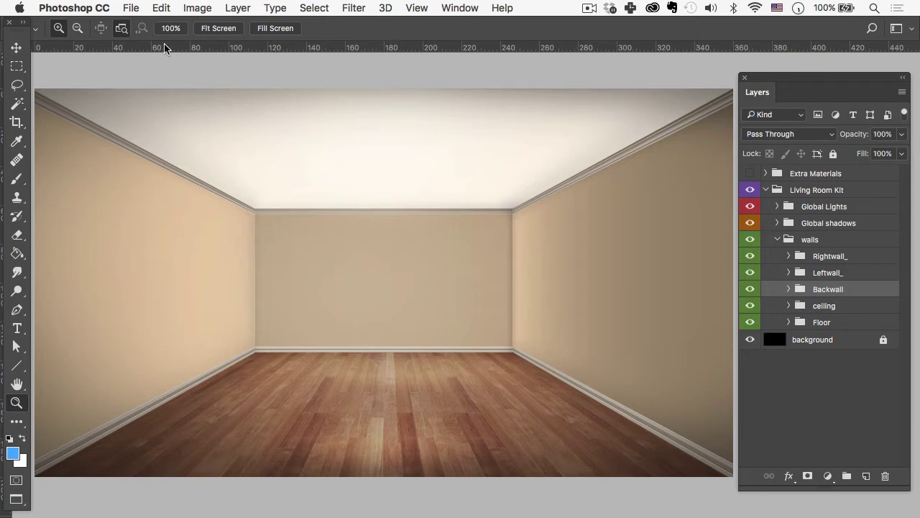
In Image Size, switch to inches, turn off resampling and set the width to 30 in.
click(196, 8)
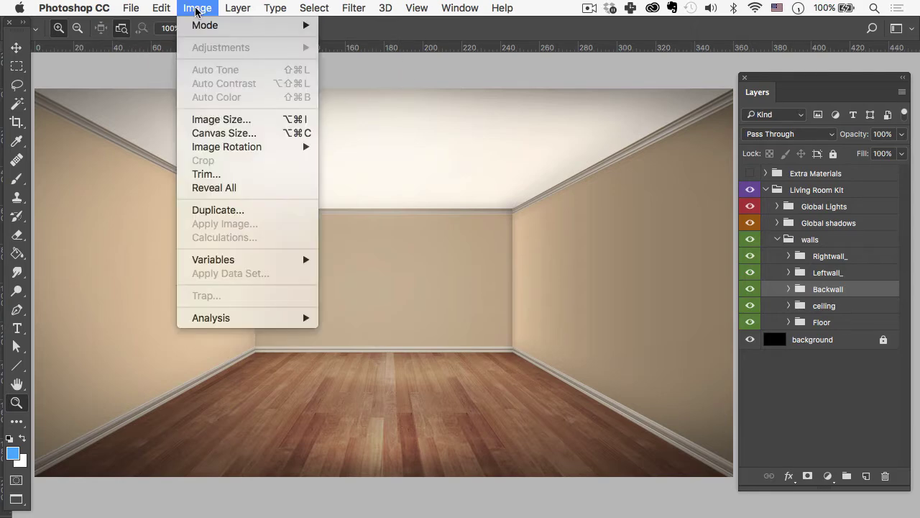
click(241, 120)
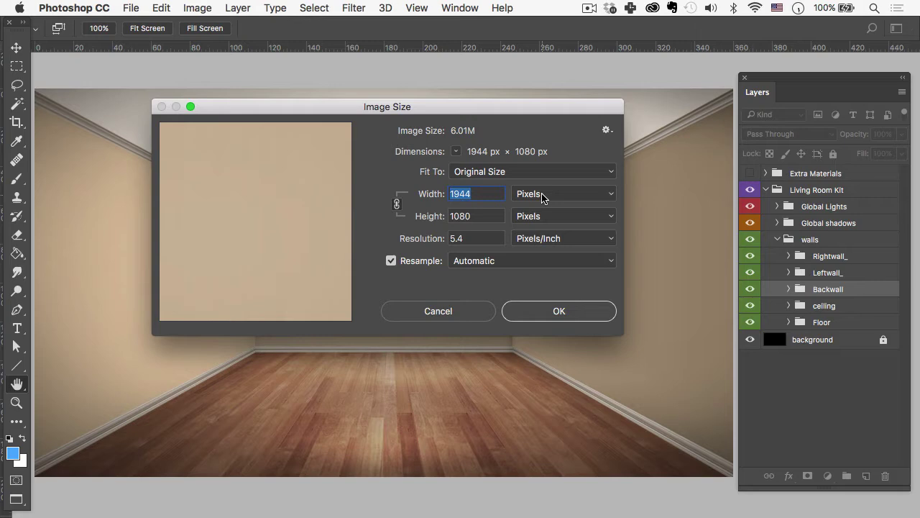
click(543, 196)
click(551, 207)
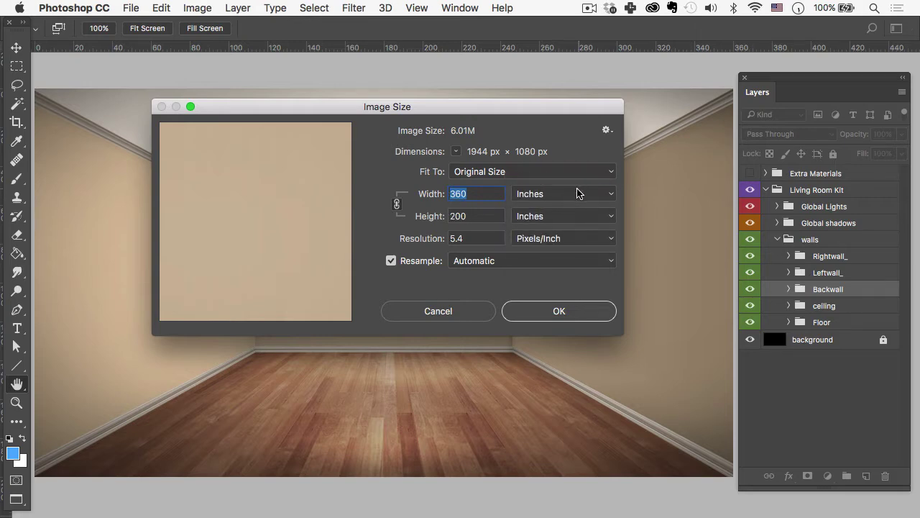
click(494, 199)
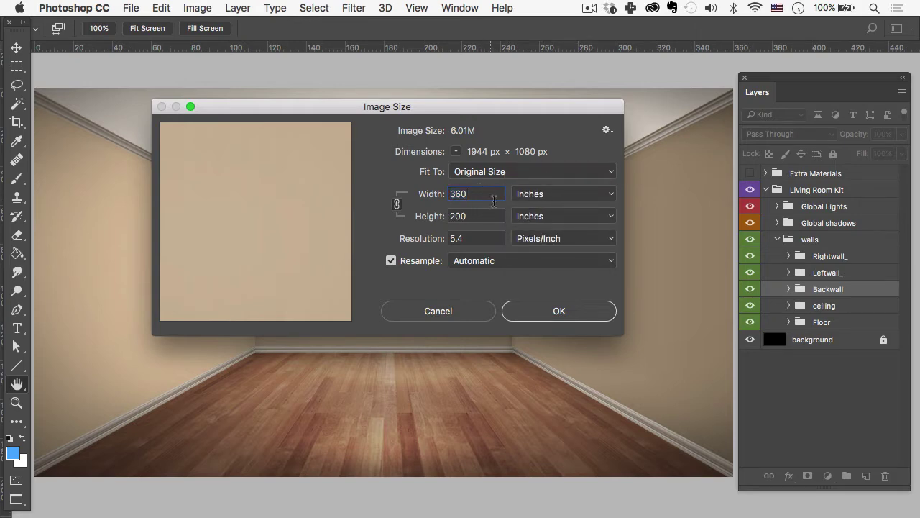
click(390, 261)
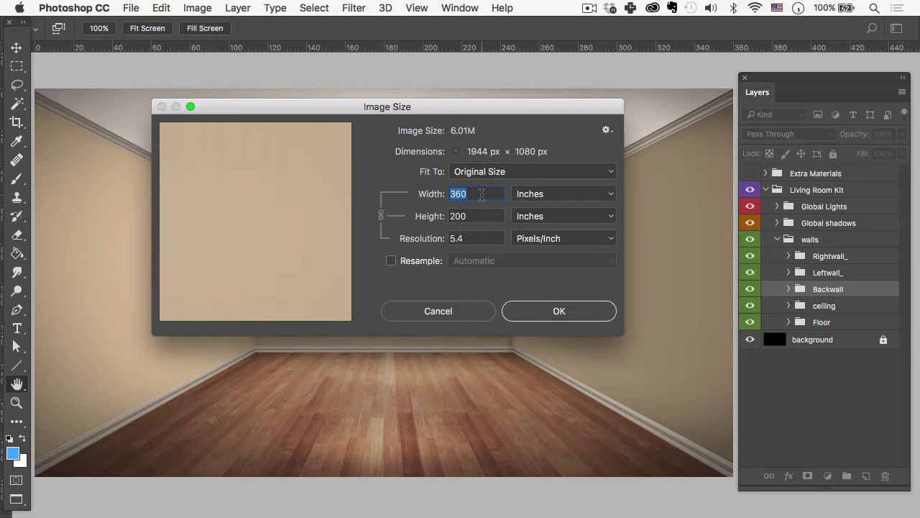
text(30)
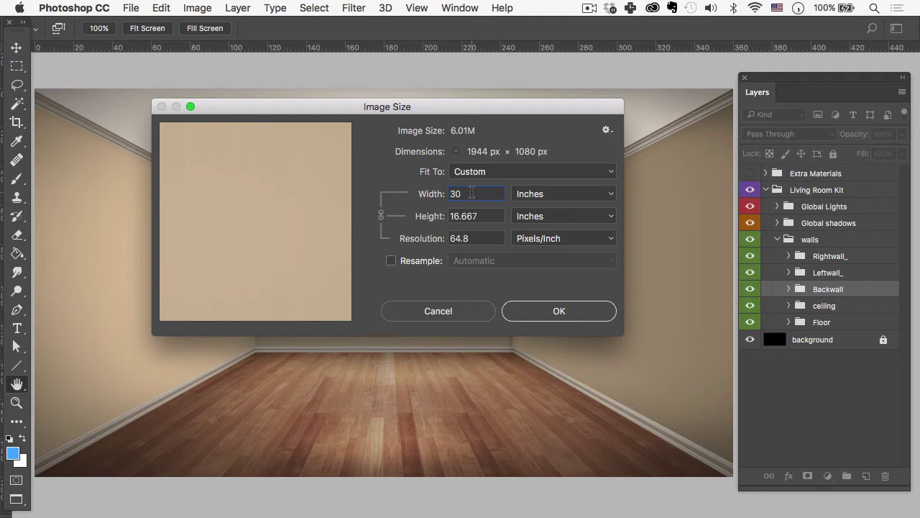
key(Return)
key(z)
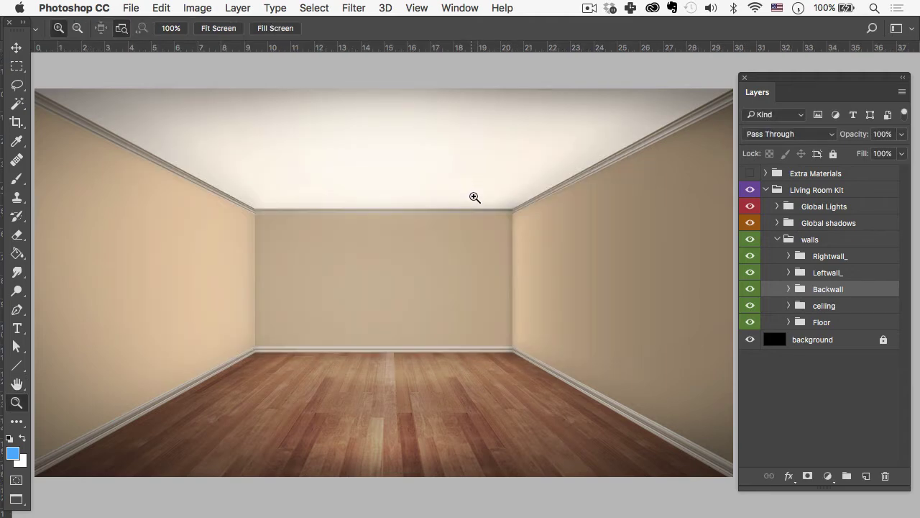
Draw a horizontal line shape along the back wall's ceiling edge with the Line tool.
click(17, 367)
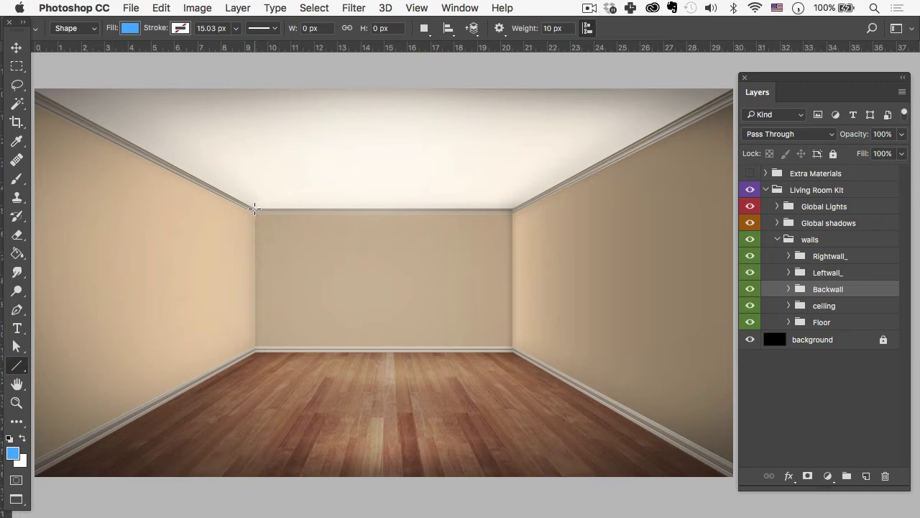
drag(256, 209, 451, 196)
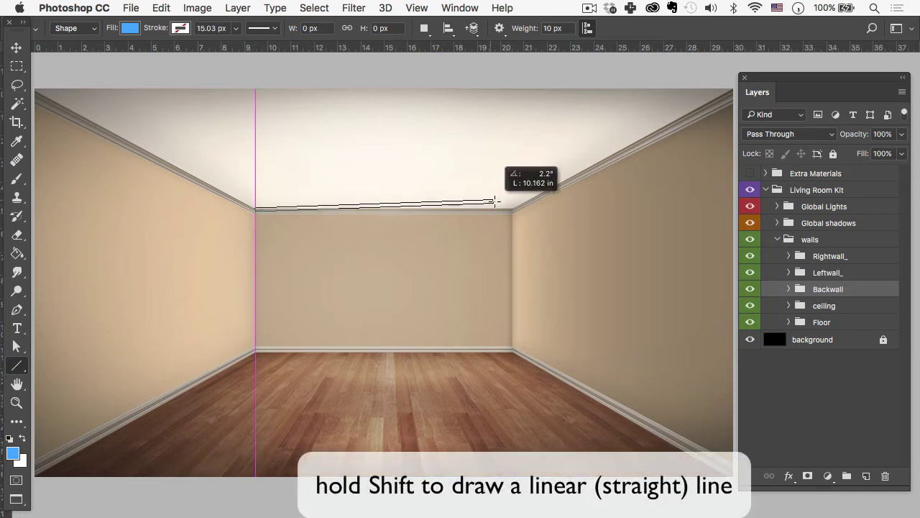
drag(494, 201, 604, 217)
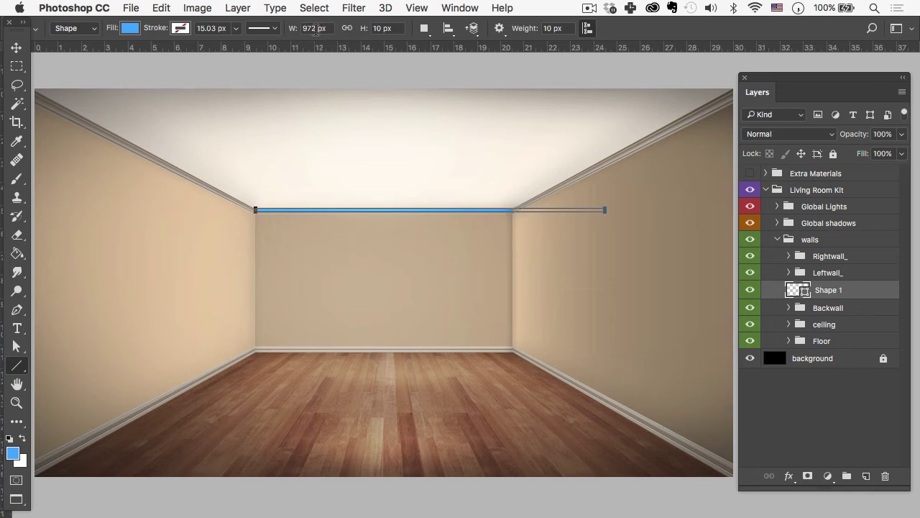
Size the line to 15 in wide by 0.15 in tall.
right_click(315, 31)
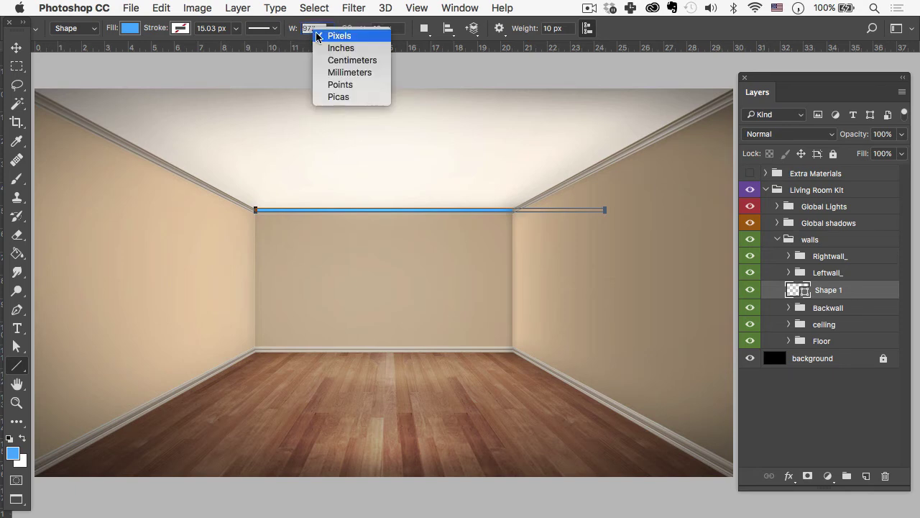
click(332, 47)
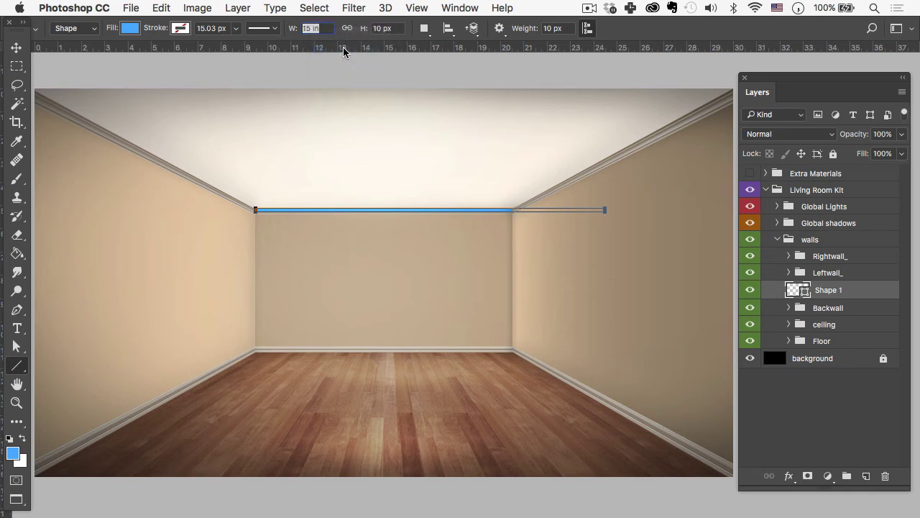
click(308, 28)
right_click(392, 28)
click(402, 44)
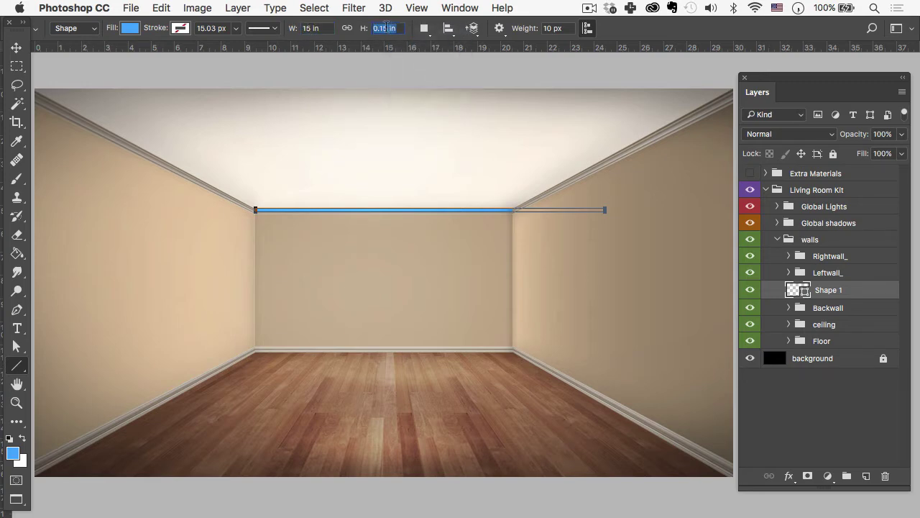
key(Return)
Move Shape 1 above Living Room Kit and slide the blue line left to centre it.
drag(833, 295, 816, 181)
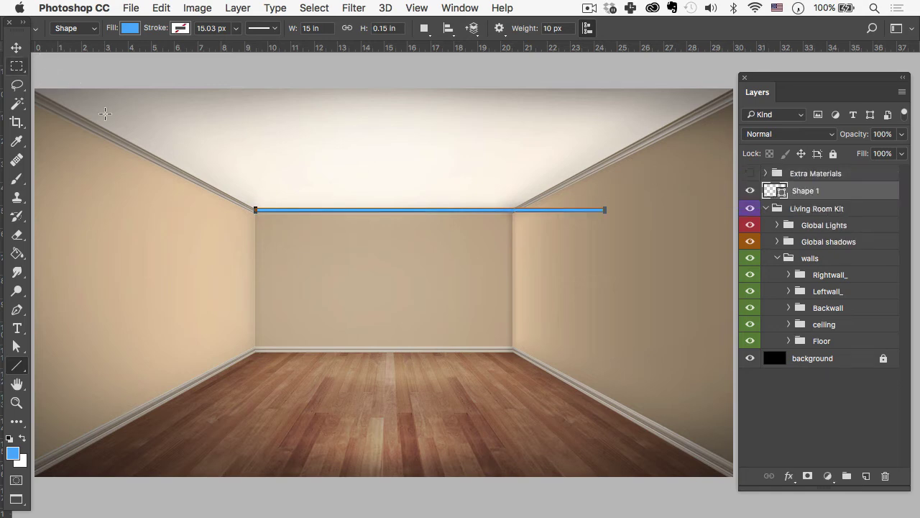
key(v)
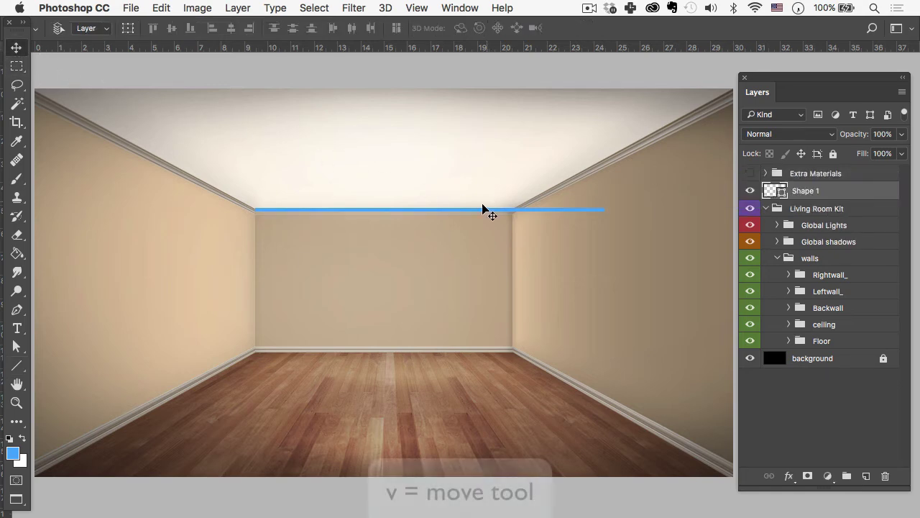
drag(465, 213, 422, 213)
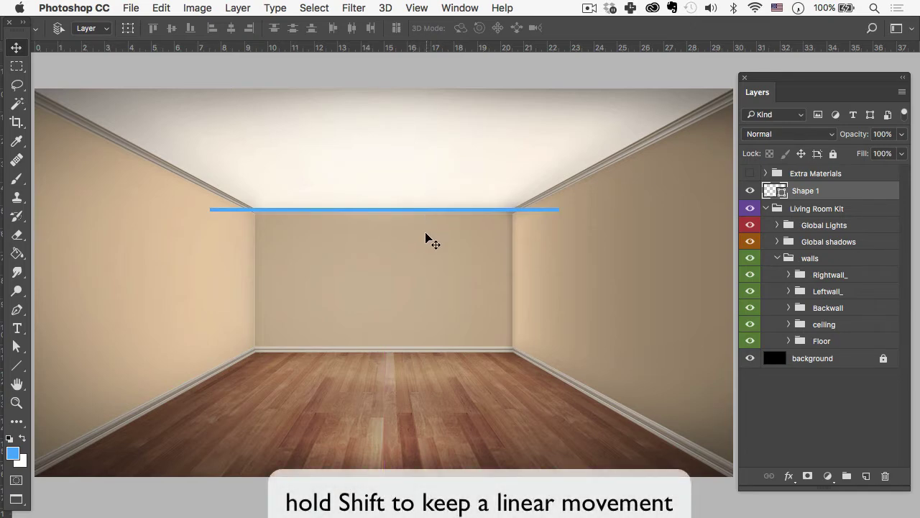
click(421, 10)
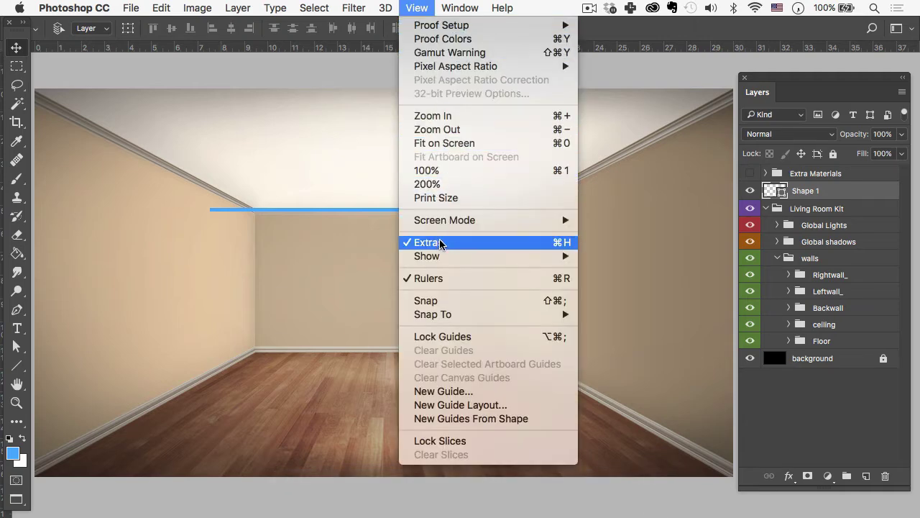
click(359, 84)
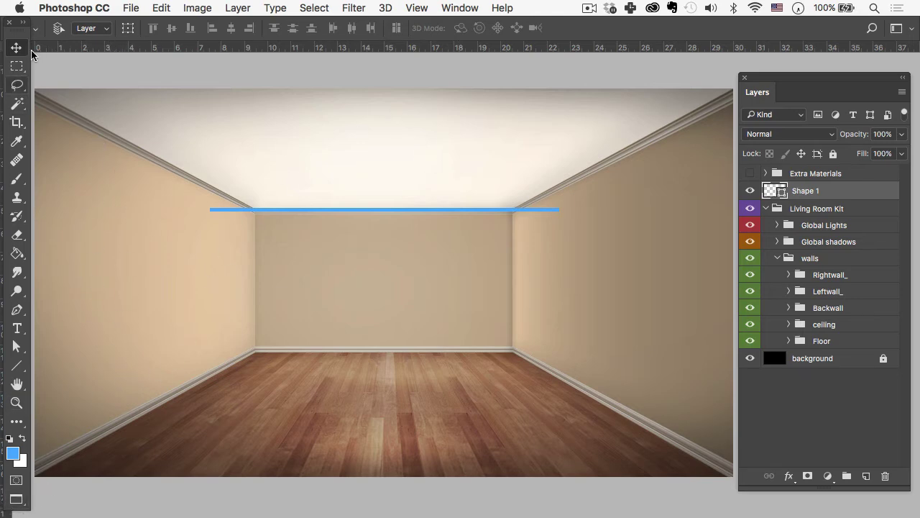
Add a vertical guide at about 15.062 in, check the line's spacing, then hide extras.
drag(16, 35, 32, 38)
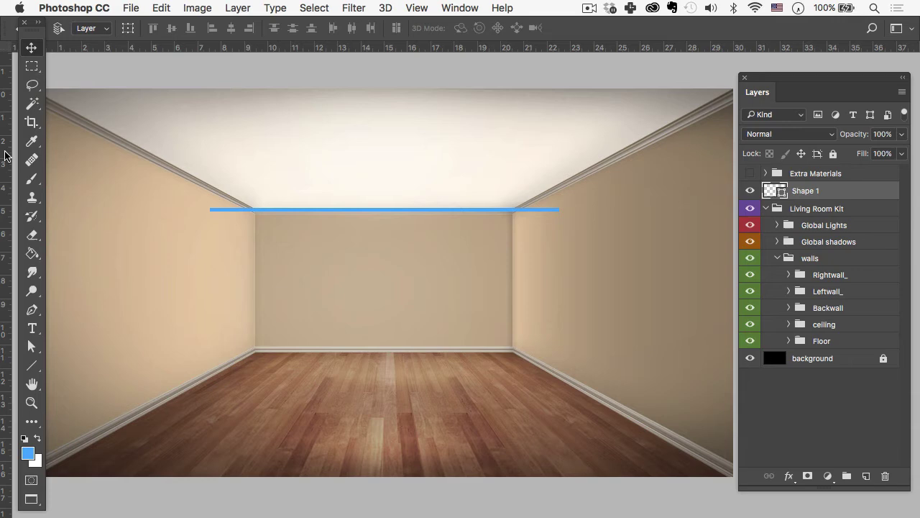
drag(4, 155, 385, 165)
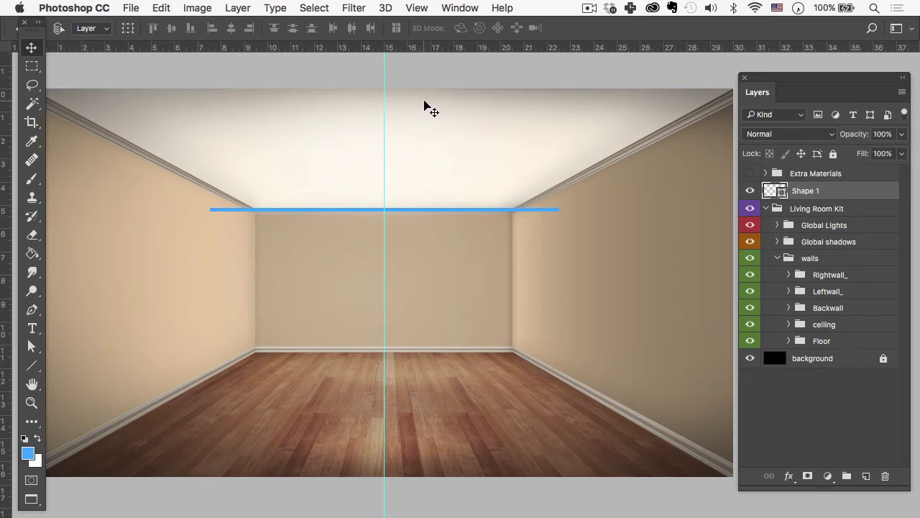
key(super)
key(super+h)
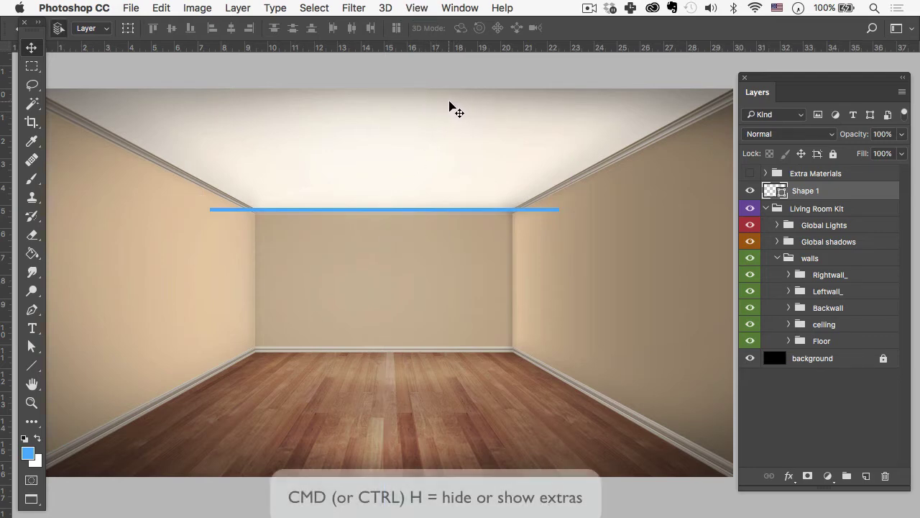
click(417, 9)
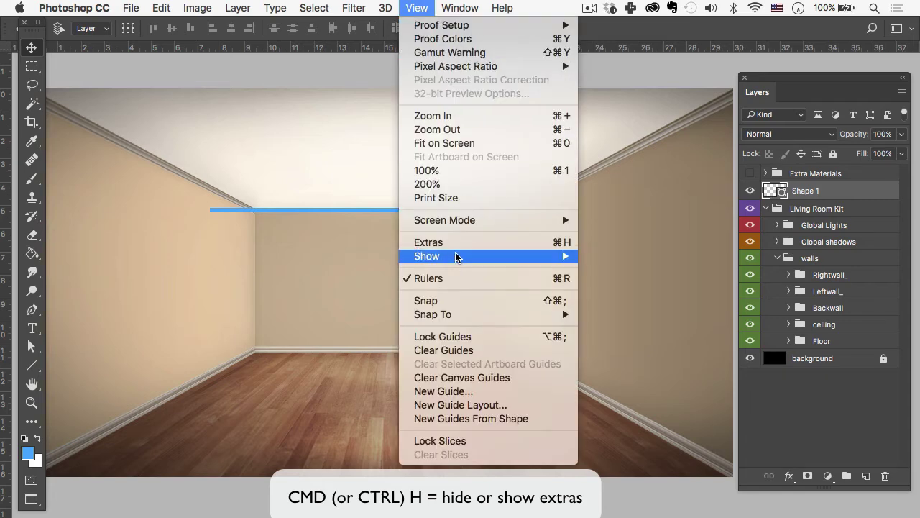
click(353, 85)
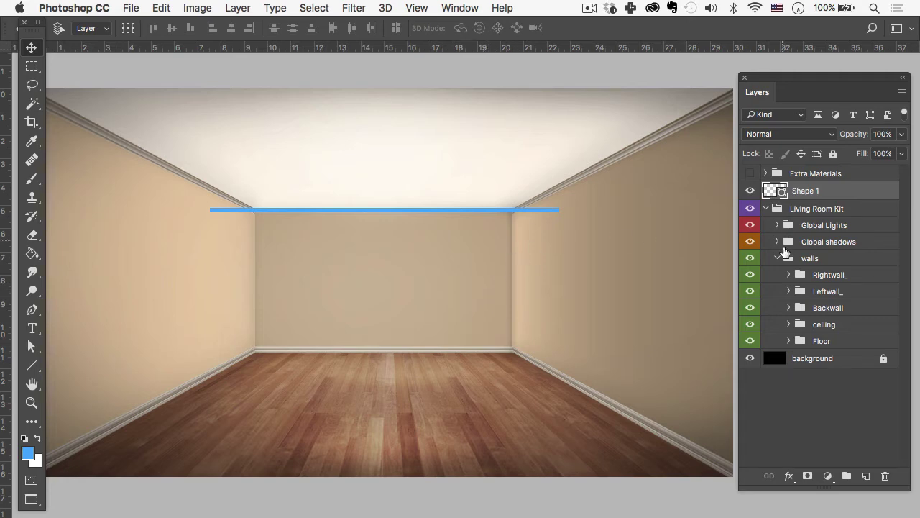
Drag Rightwall_ right and Leftwall_ left so the back wall meets the blue line's ends.
click(806, 260)
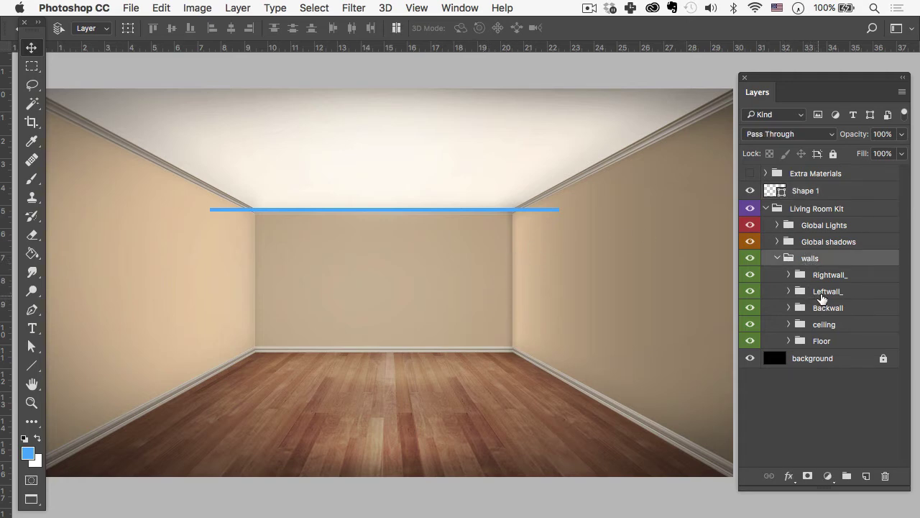
click(827, 278)
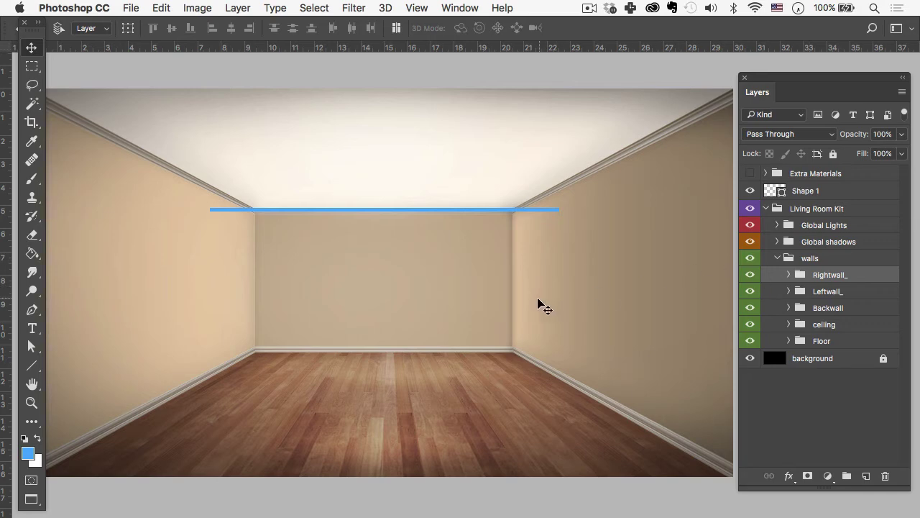
drag(545, 333, 587, 335)
click(828, 294)
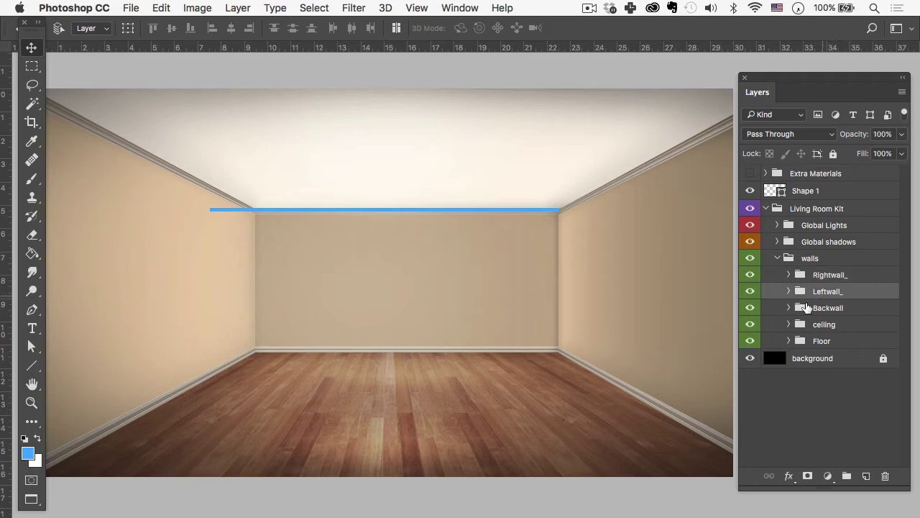
drag(237, 335, 189, 335)
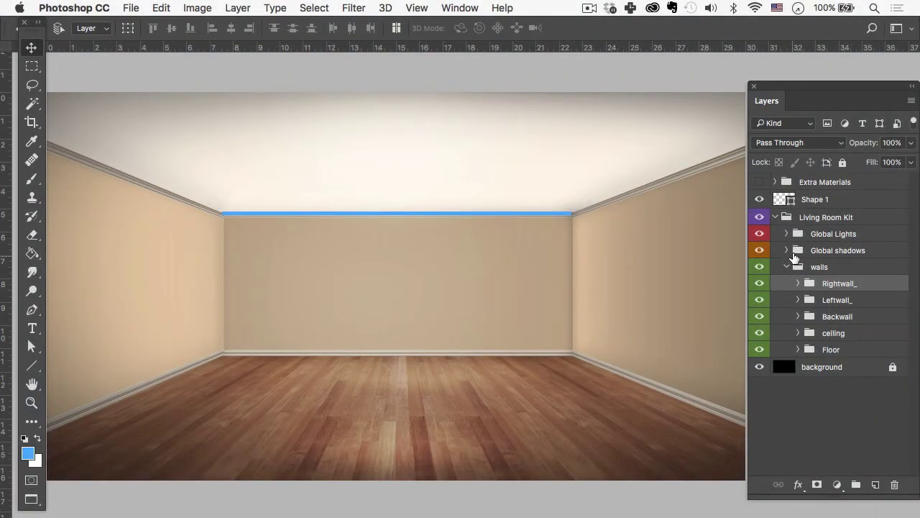
Duplicate the Shape 1 line and move the copy down onto the middle of the back wall.
click(787, 266)
click(808, 203)
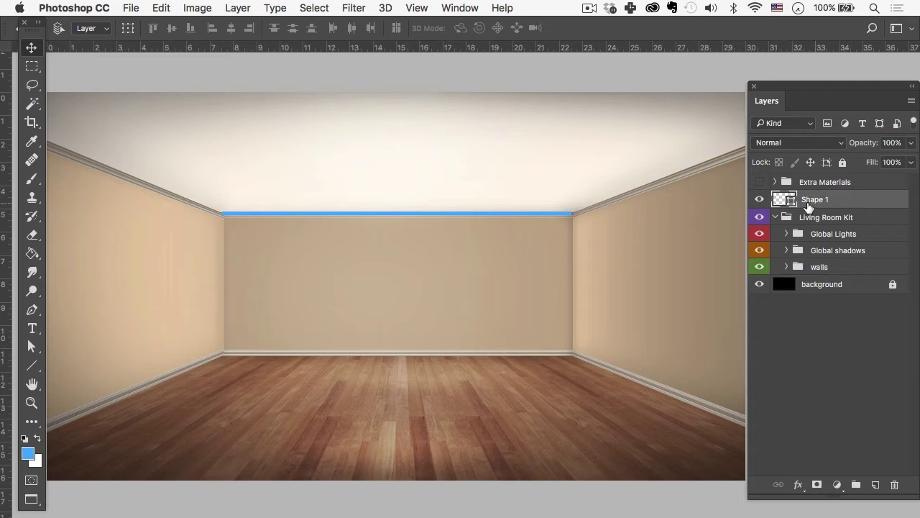
click(759, 201)
click(759, 201)
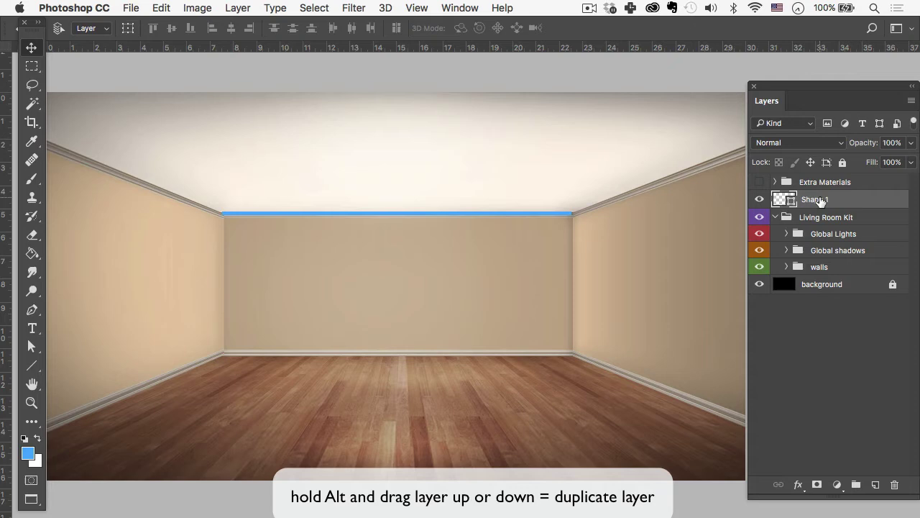
drag(820, 201, 818, 198)
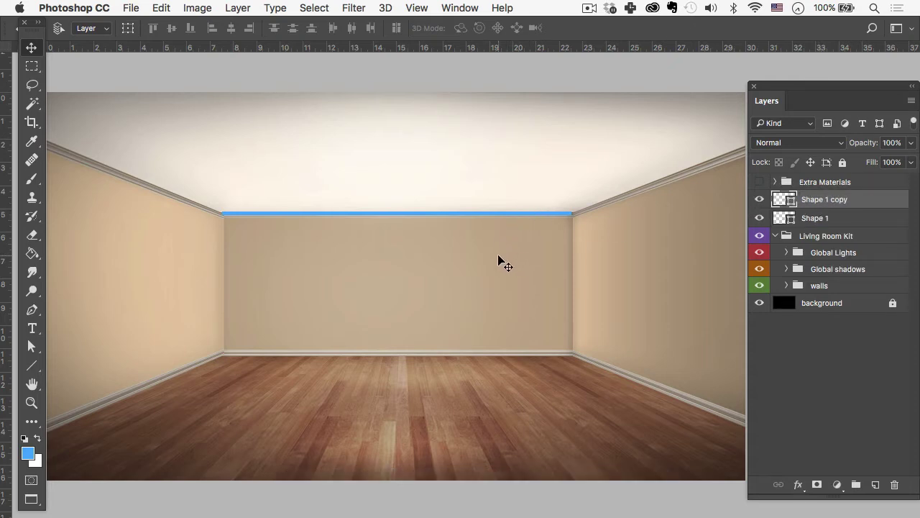
drag(499, 261, 508, 324)
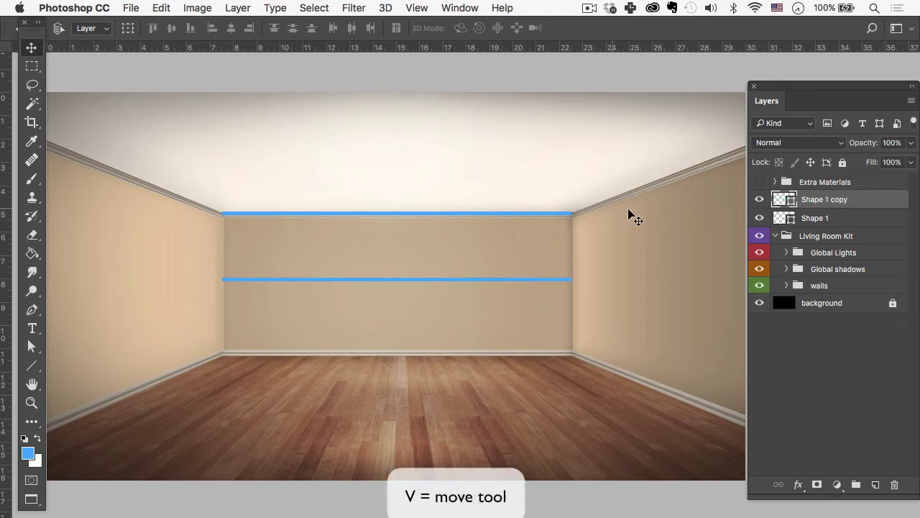
Free-transform the copied line to a width of 6 in.
key(super+t)
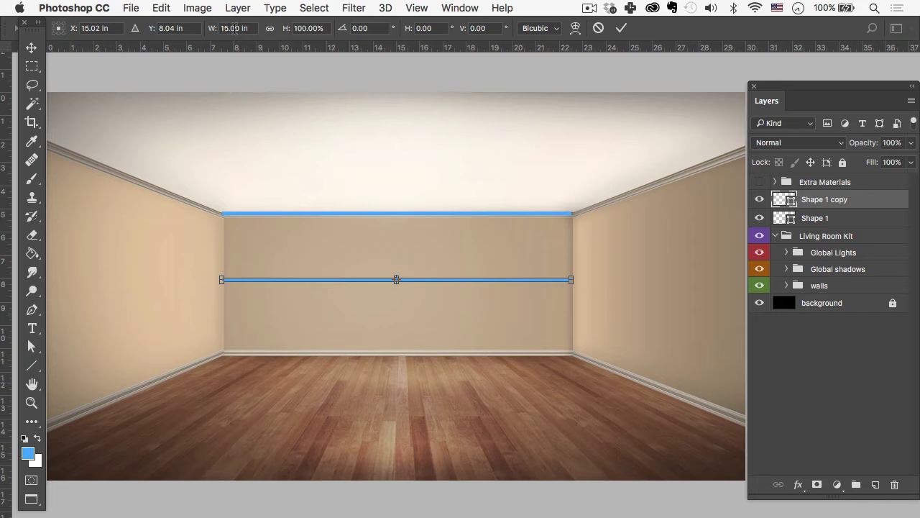
right_click(234, 28)
click(256, 43)
text(6)
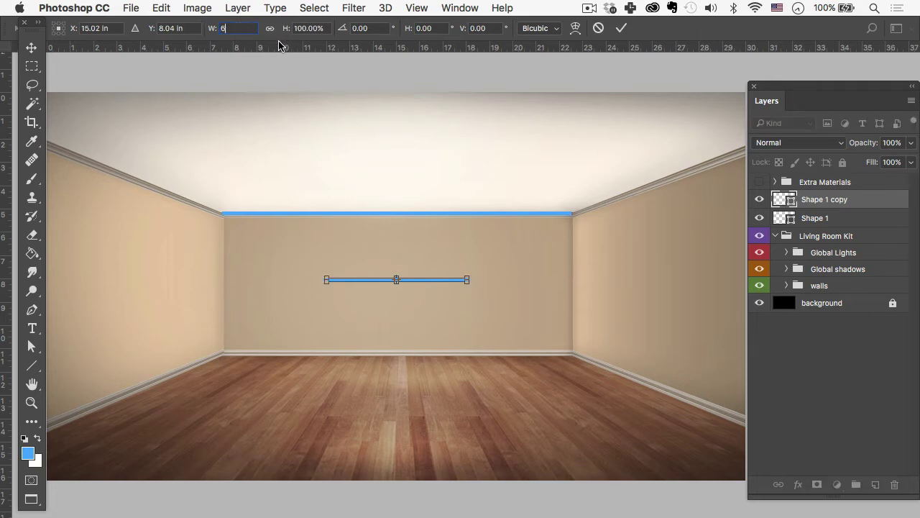
key(Return)
key(Return)
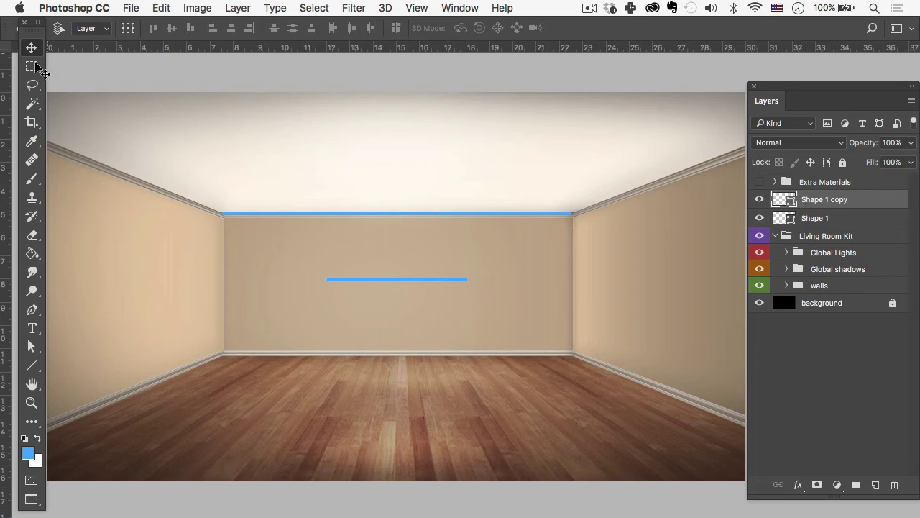
Place sofa_complete.png from the course images folder into the room.
mouse_move(1, 59)
click(10, 31)
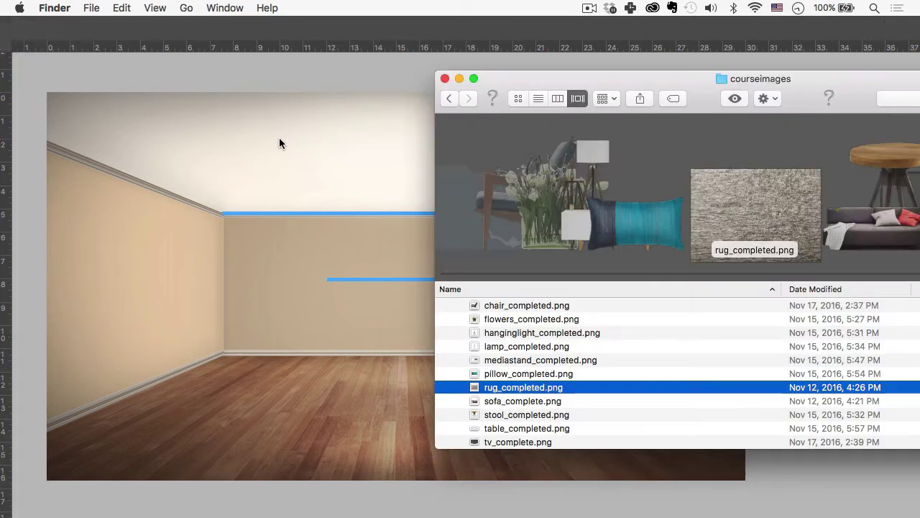
click(505, 402)
drag(507, 403, 403, 311)
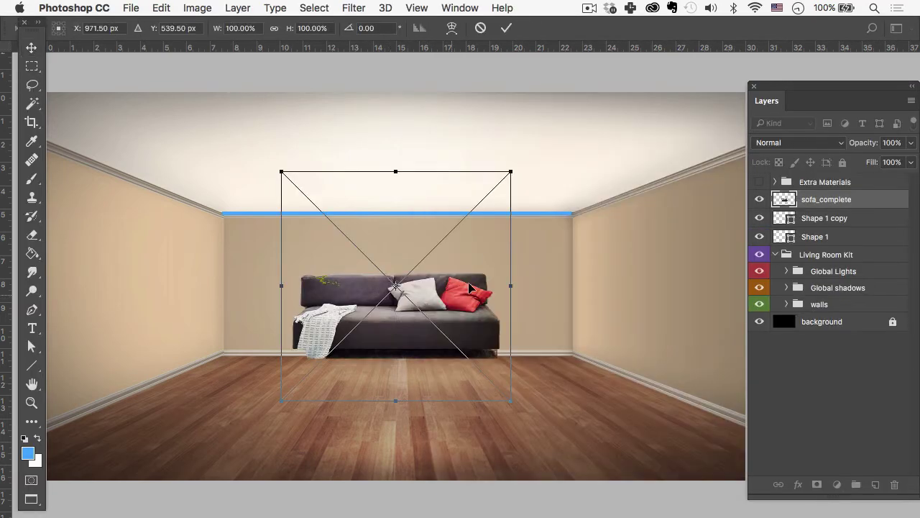
key(Return)
drag(493, 281, 497, 361)
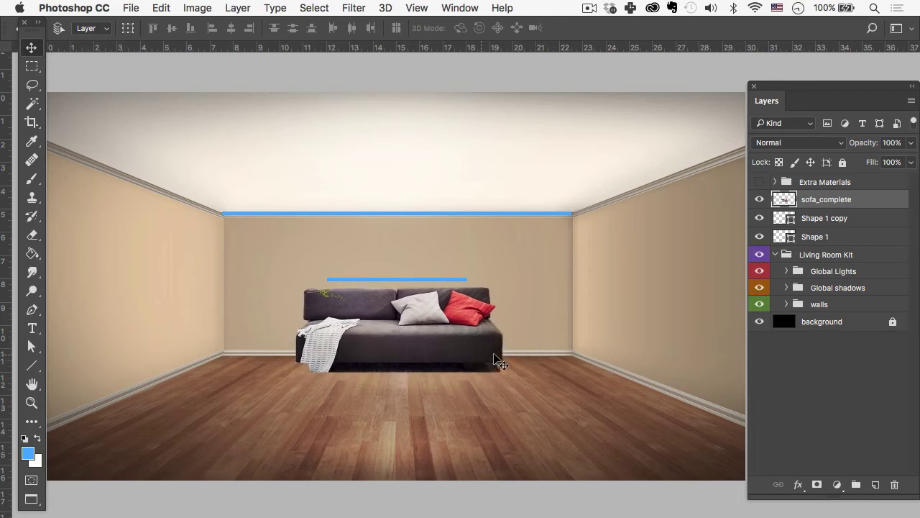
Scale the sofa down and set it against the back wall baseboard.
key(super+t)
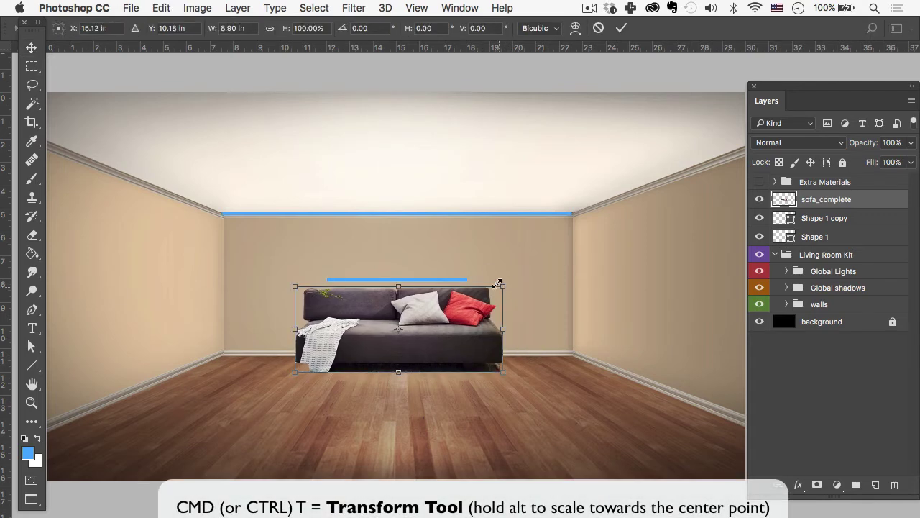
drag(503, 286, 480, 289)
drag(473, 322, 480, 281)
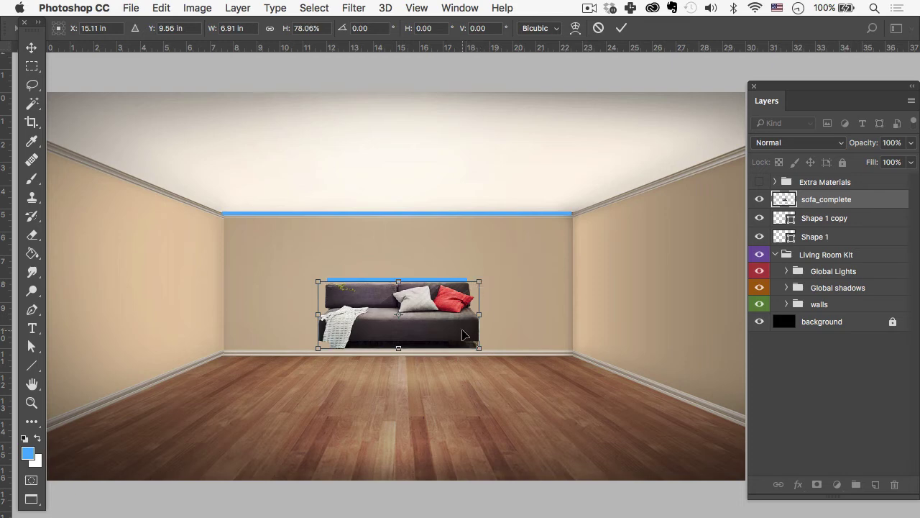
key(Return)
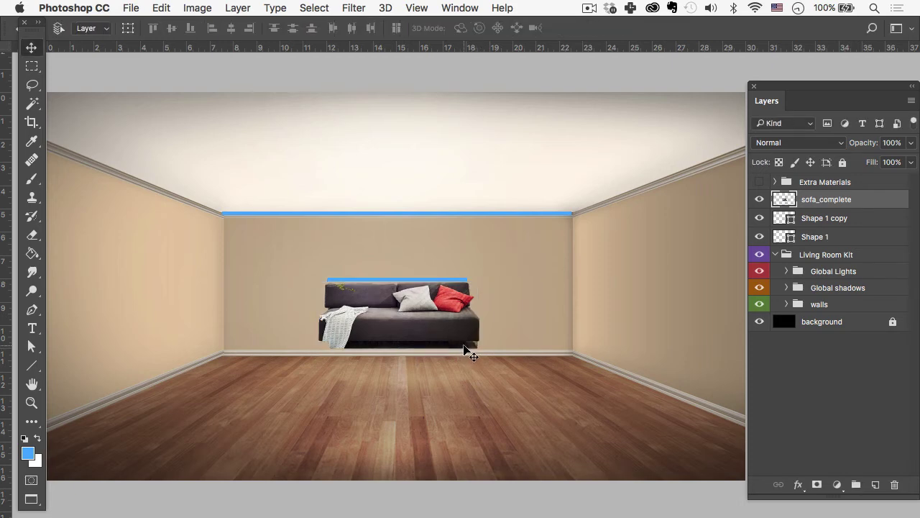
drag(462, 377, 470, 399)
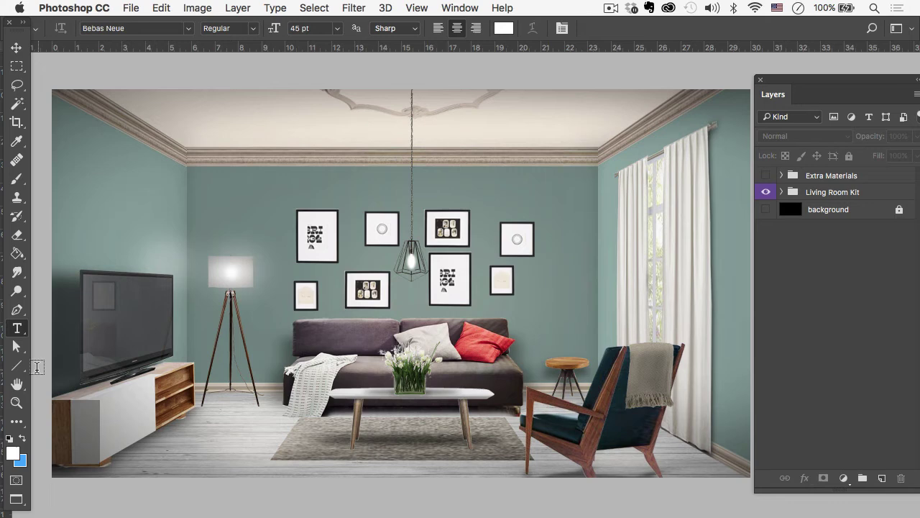
Hide the furniture group and draw a vertical line from the baseboard to the lowest left frame.
click(18, 370)
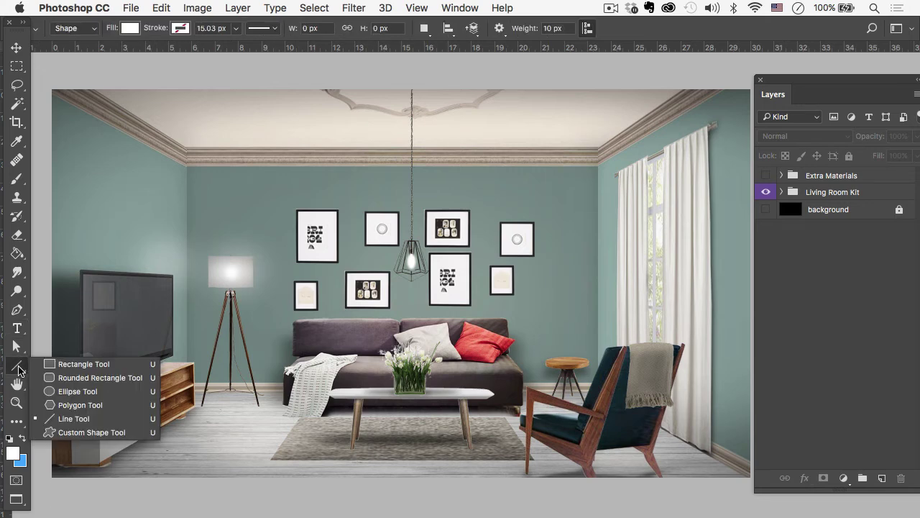
click(19, 368)
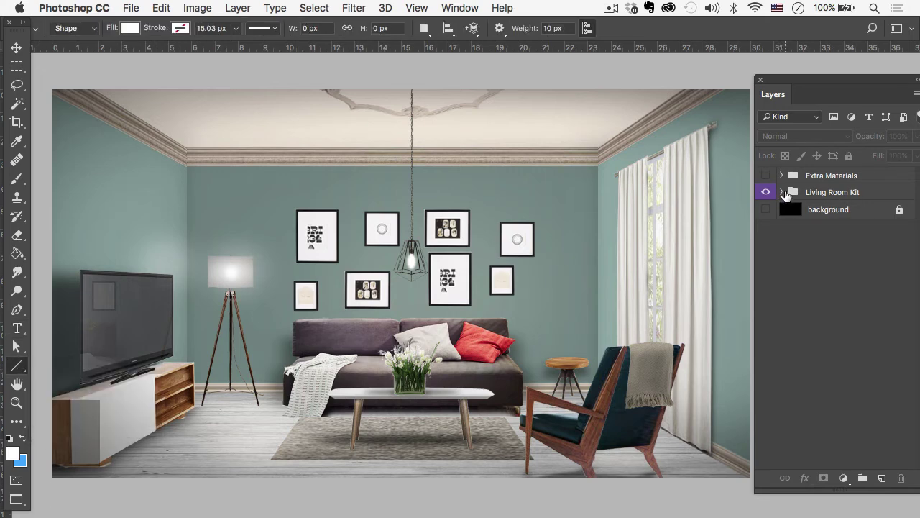
click(782, 192)
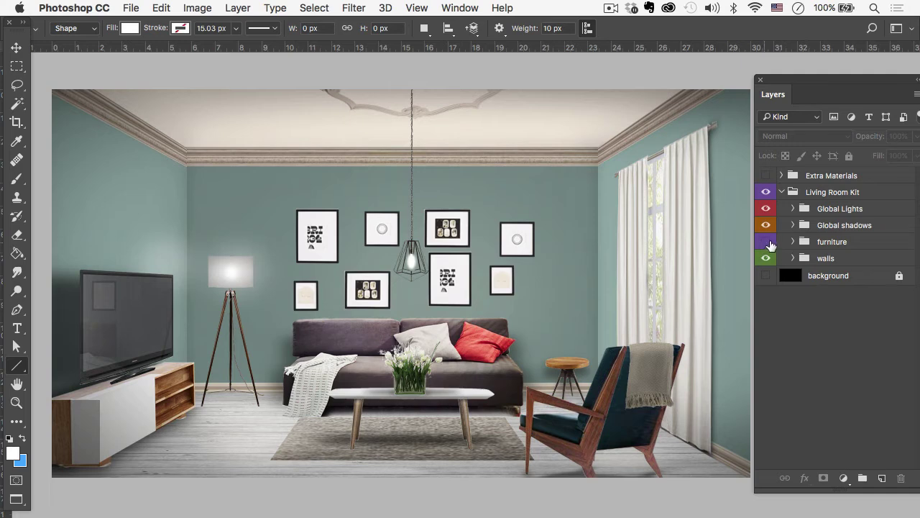
click(766, 241)
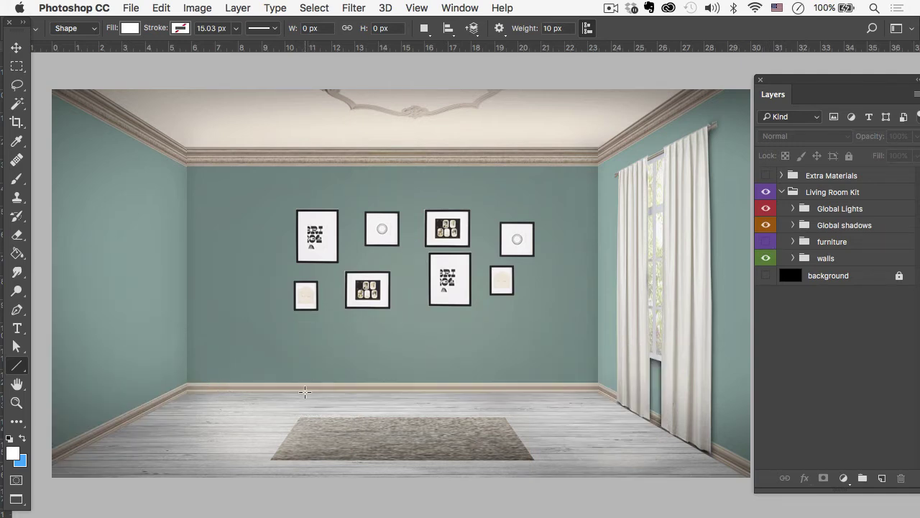
drag(303, 391, 303, 312)
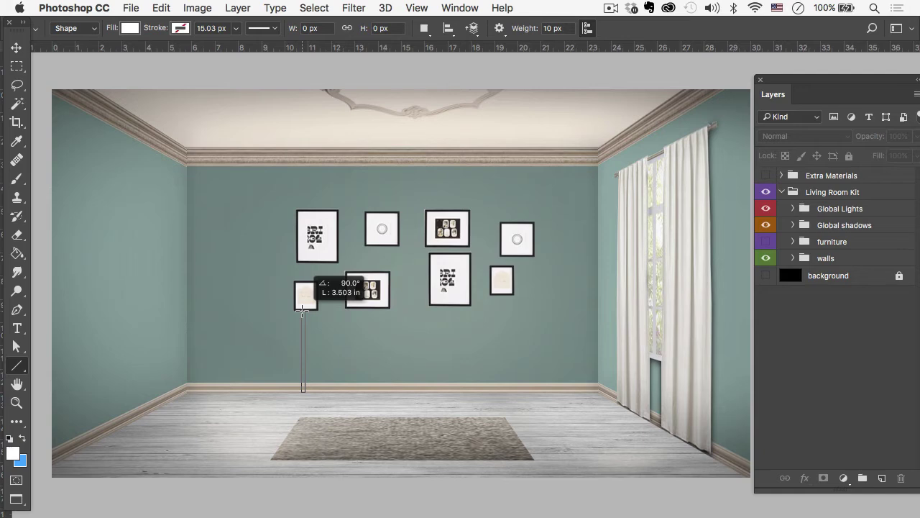
drag(303, 311, 303, 311)
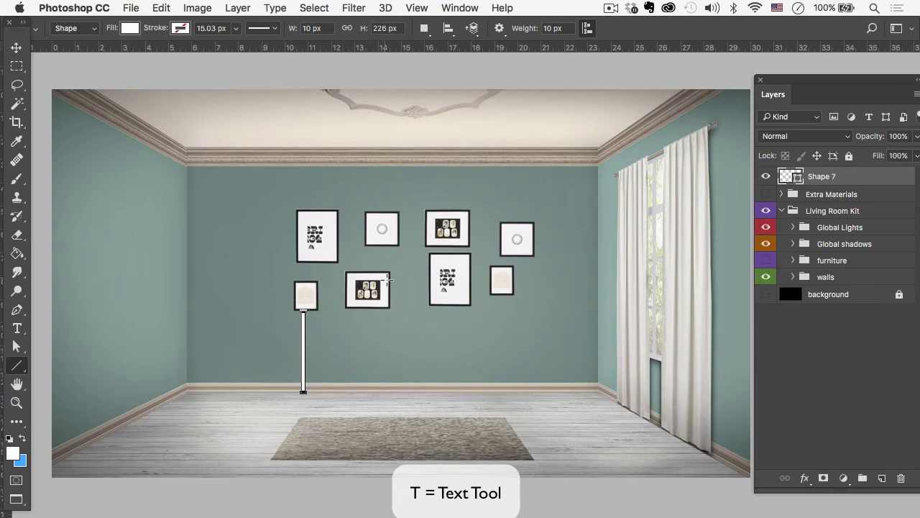
Add a 3.5 text label beside the height line under the small left frame.
key(t)
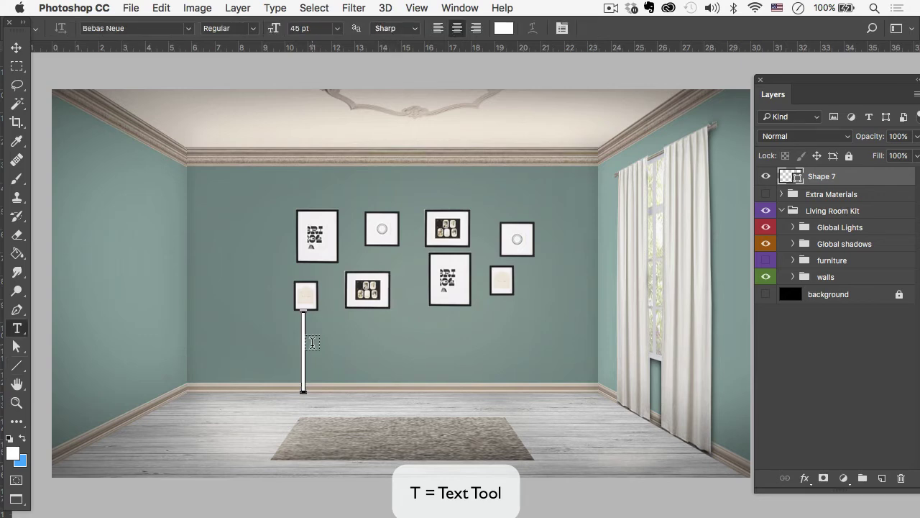
click(311, 346)
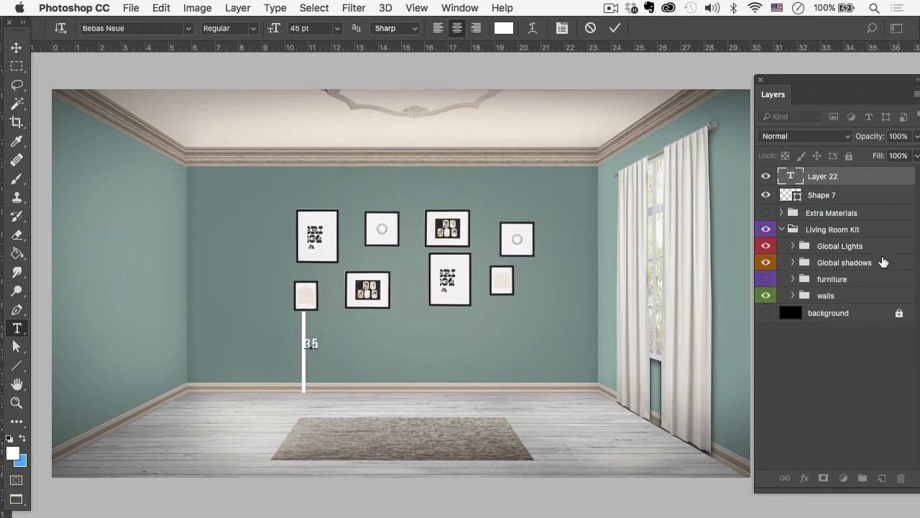
click(848, 195)
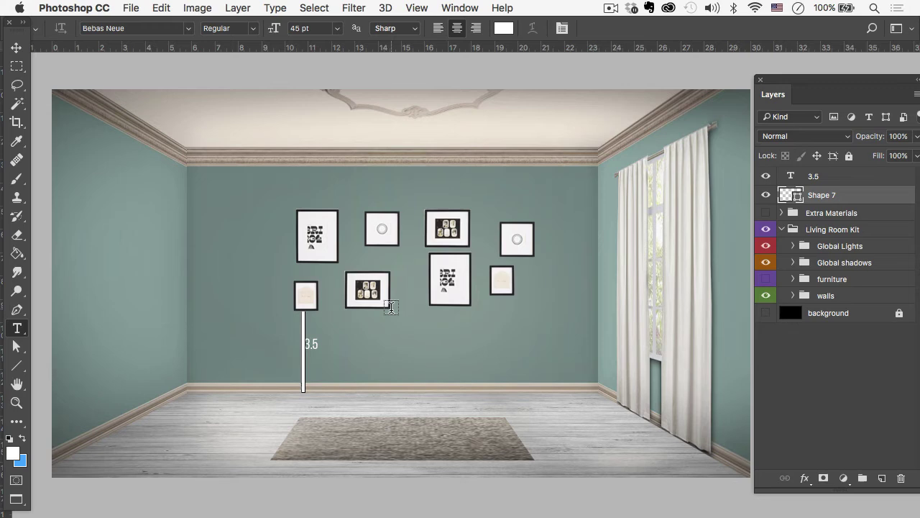
Stretch the line's top slightly so it meets the frame.
key(super+t)
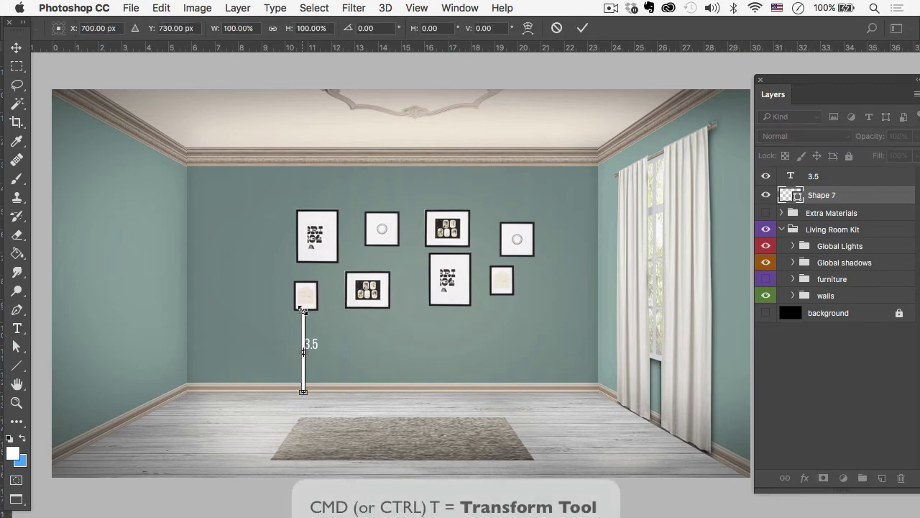
drag(305, 307, 303, 309)
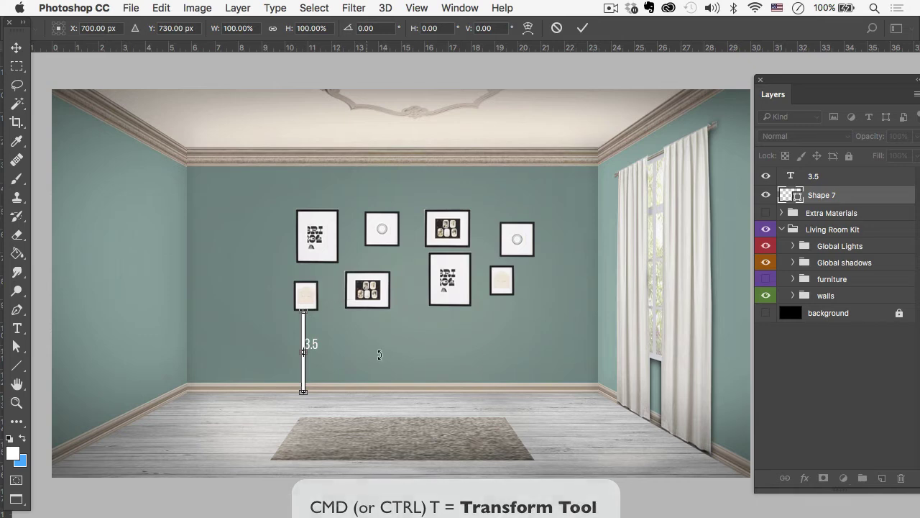
key(Return)
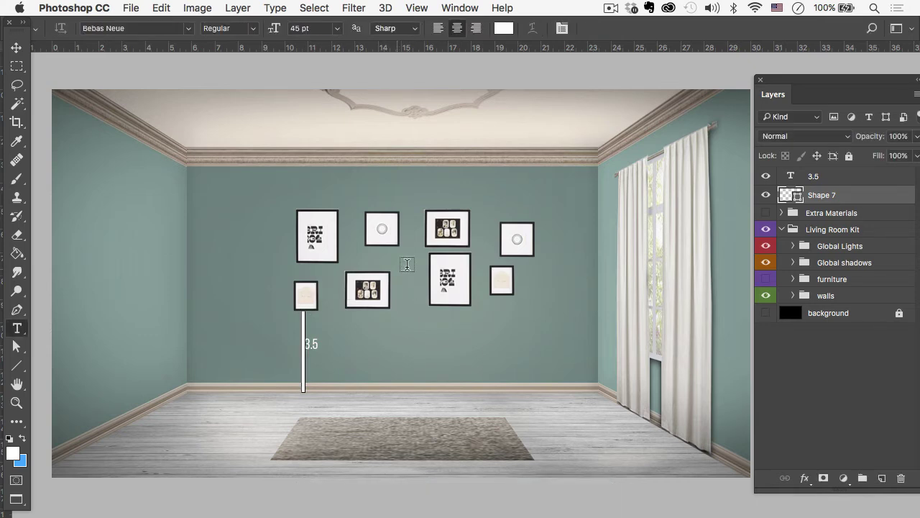
Group the 3.5 label with its line and nudge the label slightly right.
shift+click(816, 178)
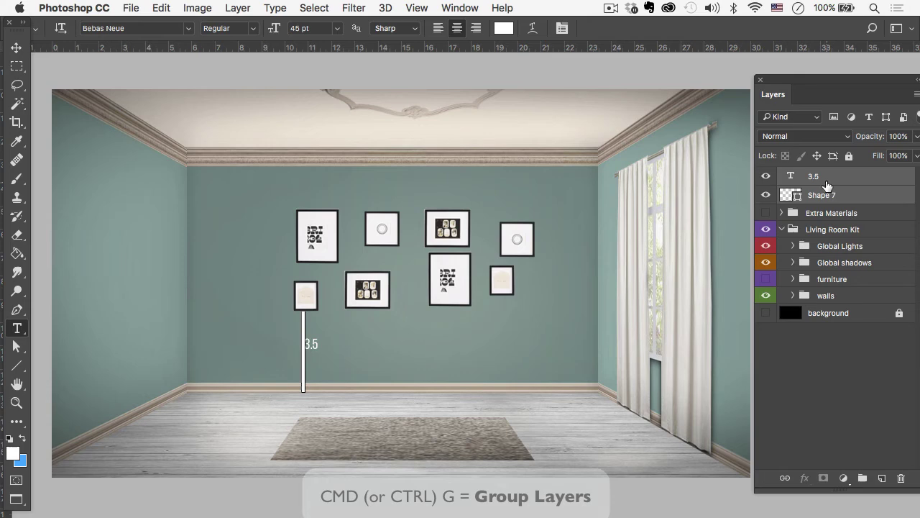
key(super+g)
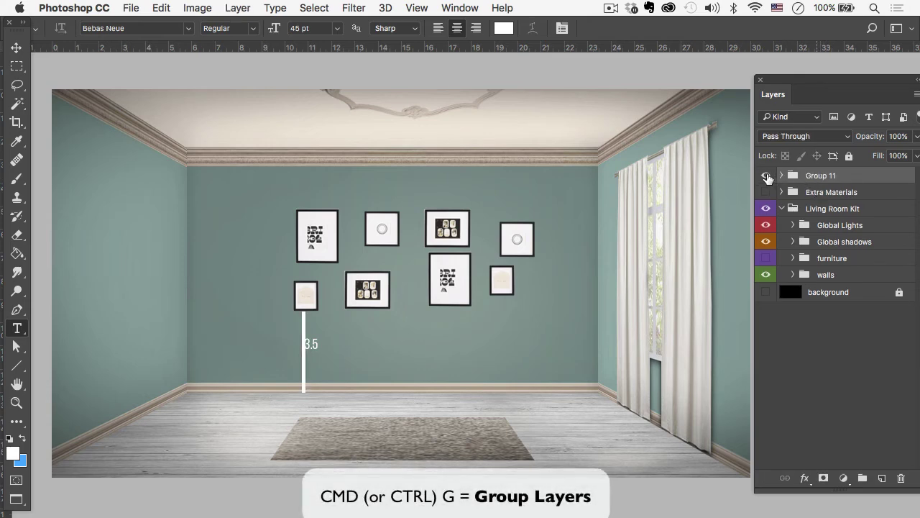
click(767, 176)
click(767, 176)
click(782, 176)
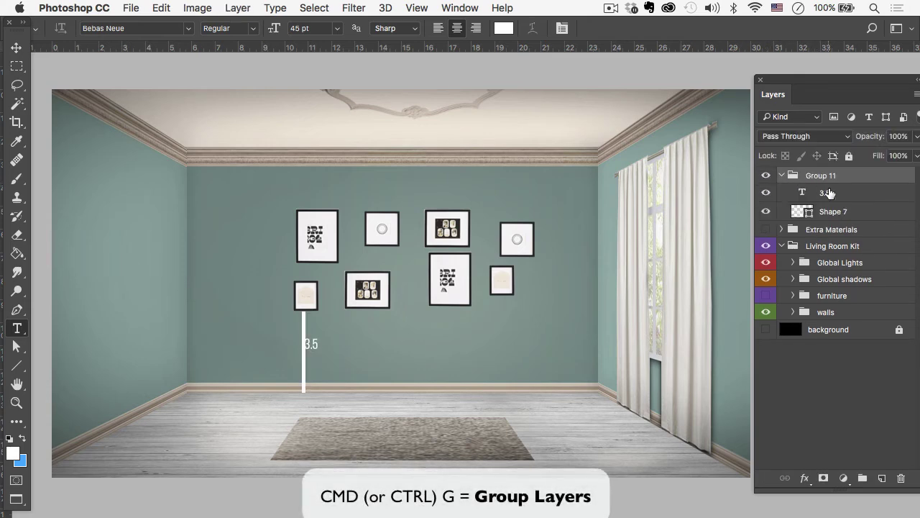
click(829, 193)
key(v)
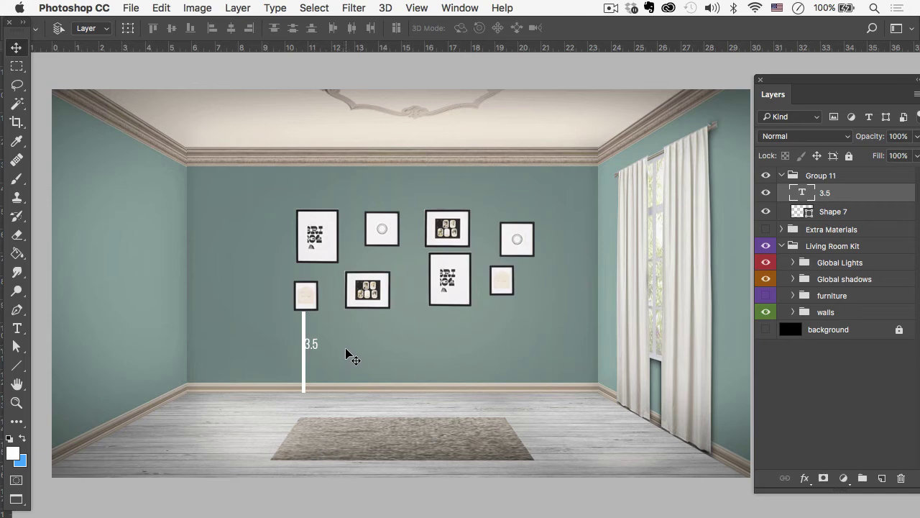
drag(347, 349, 352, 352)
click(793, 178)
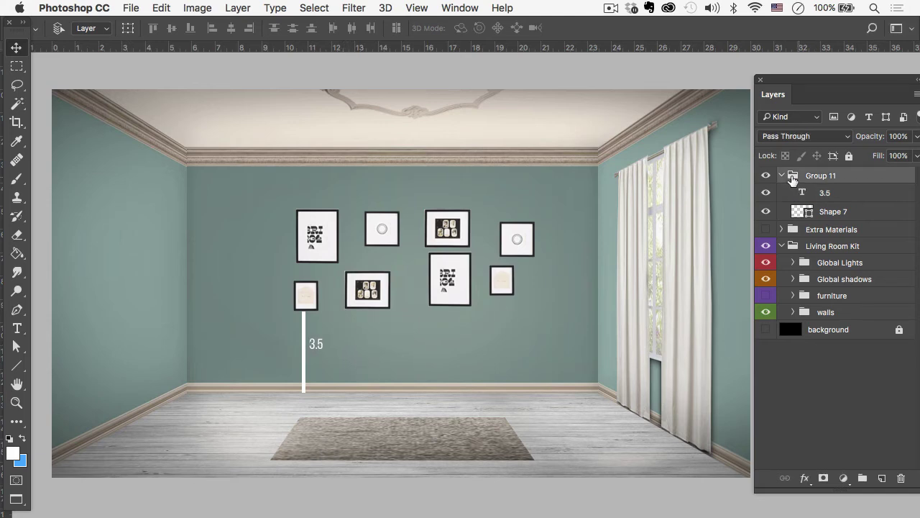
click(782, 176)
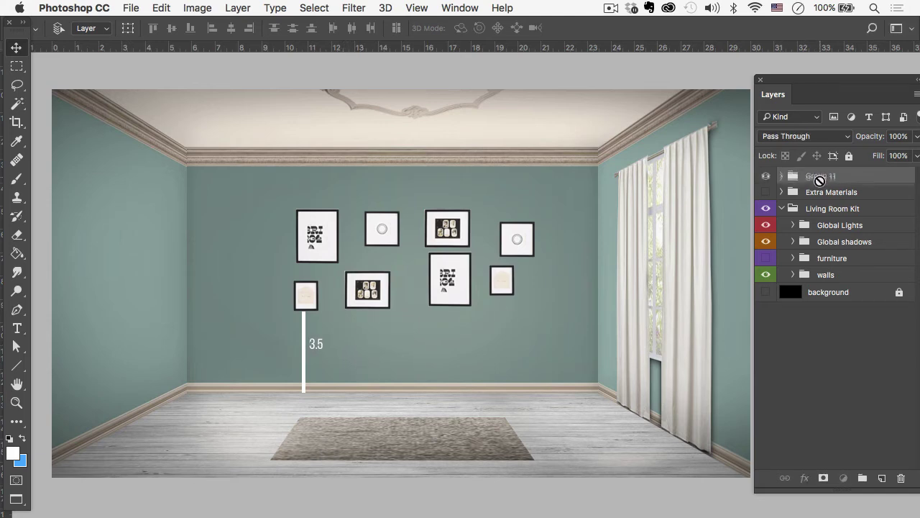
Duplicate the line group under the next lower frame and trim its line to meet the frame.
mouse_move(822, 178)
mouse_down()
mouse_move(820, 189)
mouse_move(821, 172)
mouse_up()
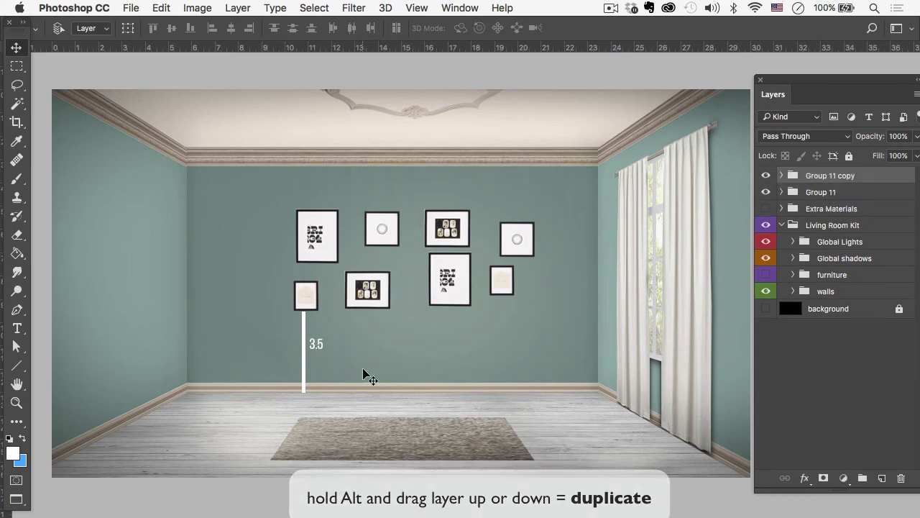
drag(363, 374, 427, 371)
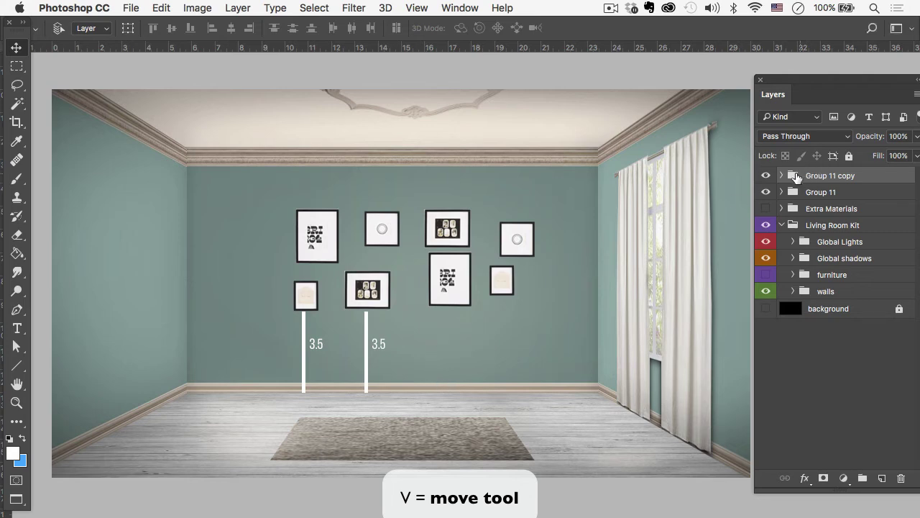
click(781, 176)
click(828, 214)
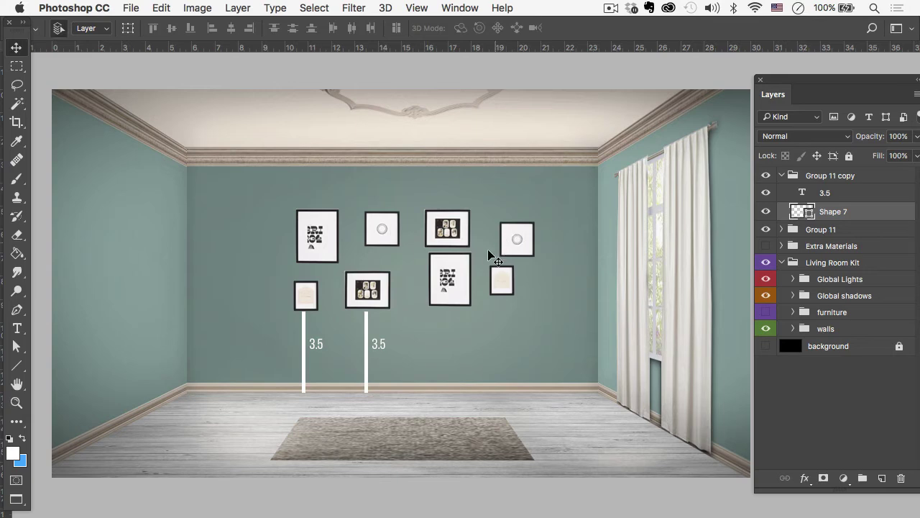
key(super+t)
drag(366, 311, 366, 307)
key(super+z)
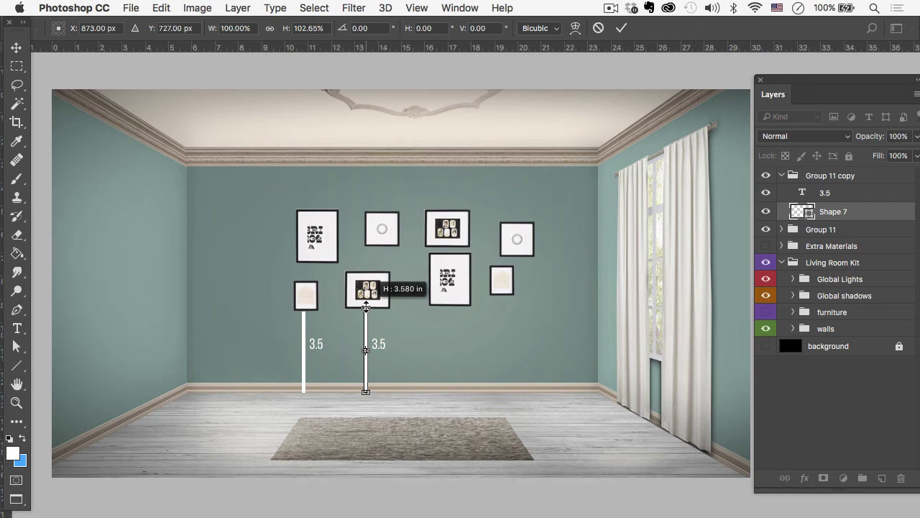
drag(366, 307, 366, 309)
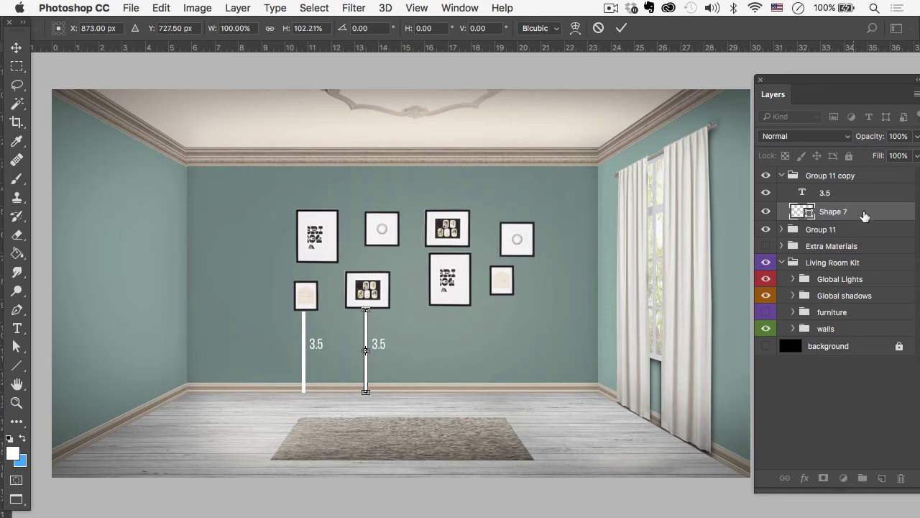
key(Return)
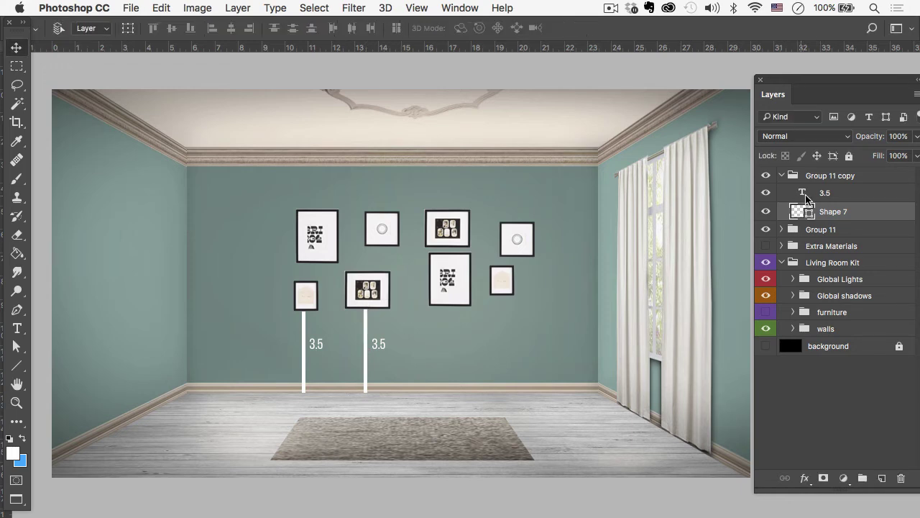
Change the copied label from 3.5 to 3.6.
double_click(802, 192)
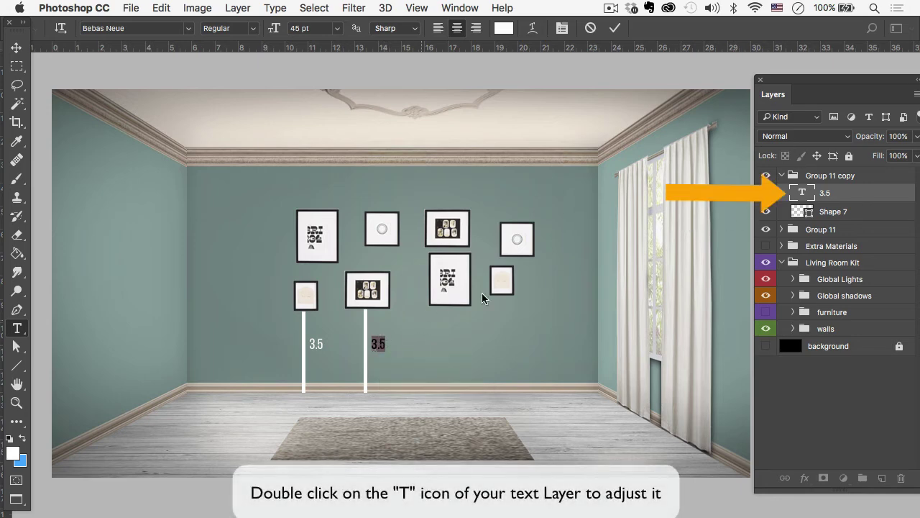
key(ctrl+Return)
key(v)
double_click(802, 192)
key(Right)
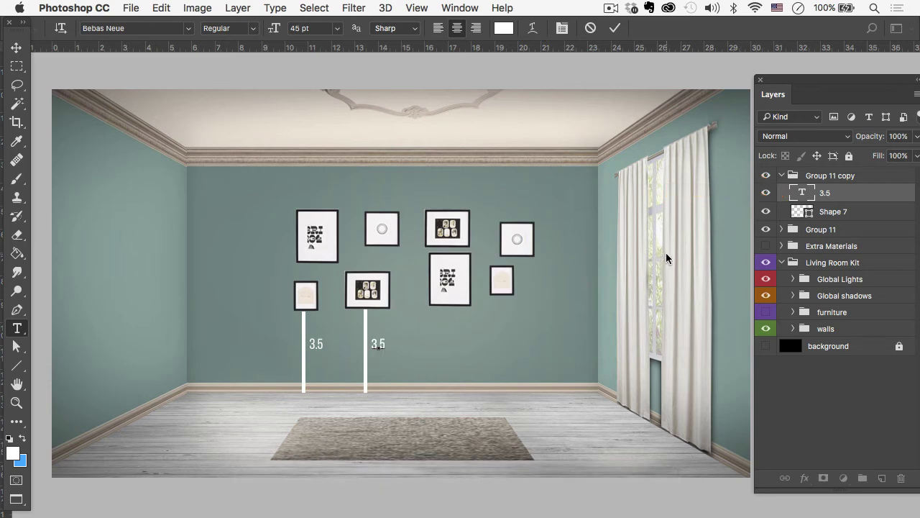
key(BackSpace)
key(BackSpace)
text(.6)
click(837, 215)
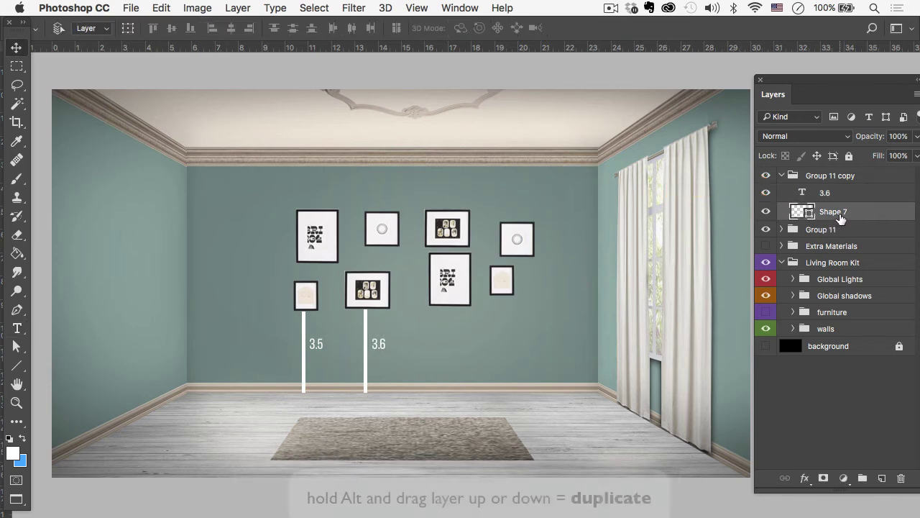
key(v)
click(797, 181)
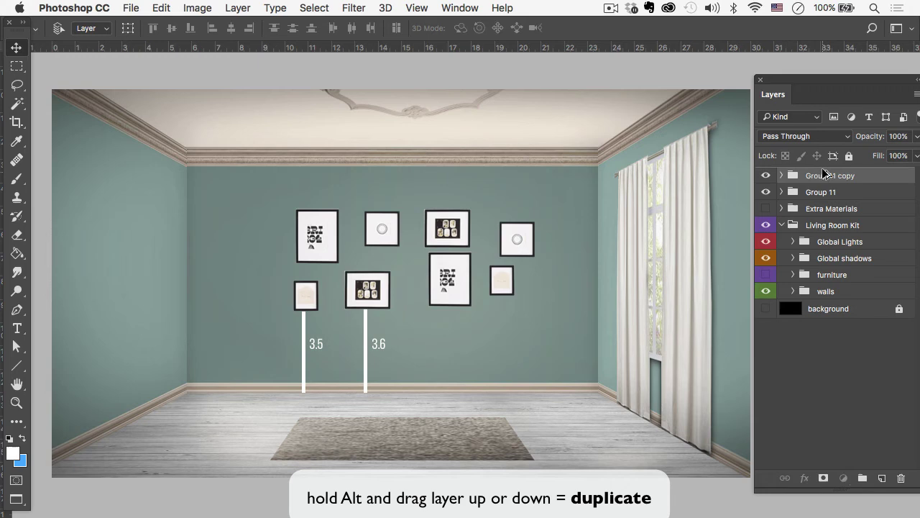
Duplicate the 3.6 group under the large lower frame and fit its line to that frame.
drag(825, 173, 820, 168)
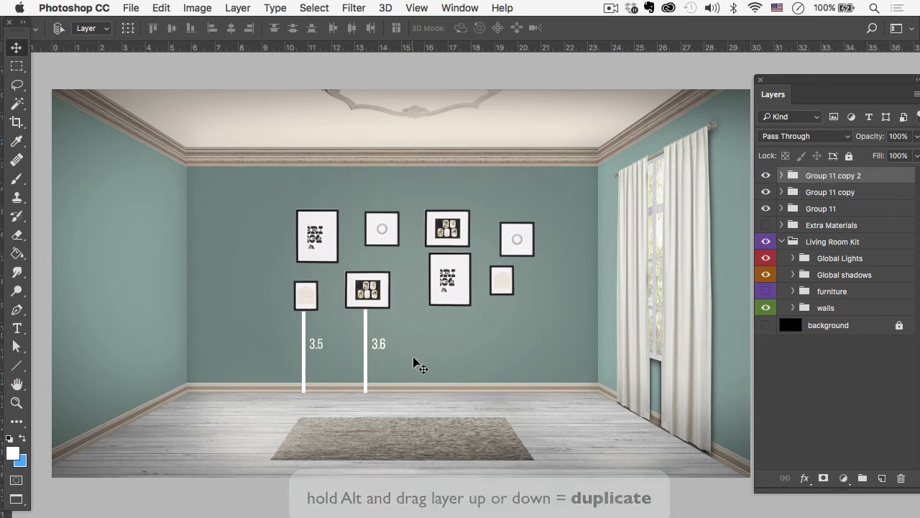
drag(435, 363, 511, 369)
click(782, 176)
click(838, 193)
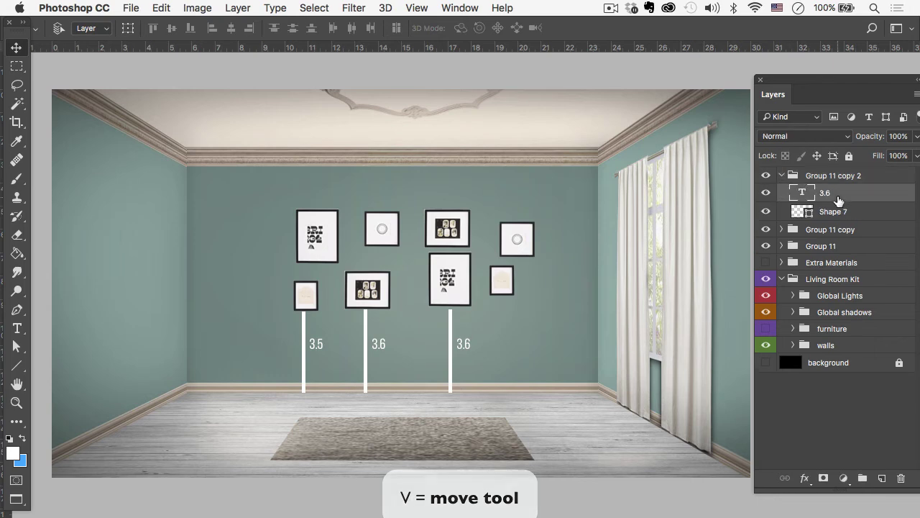
click(833, 213)
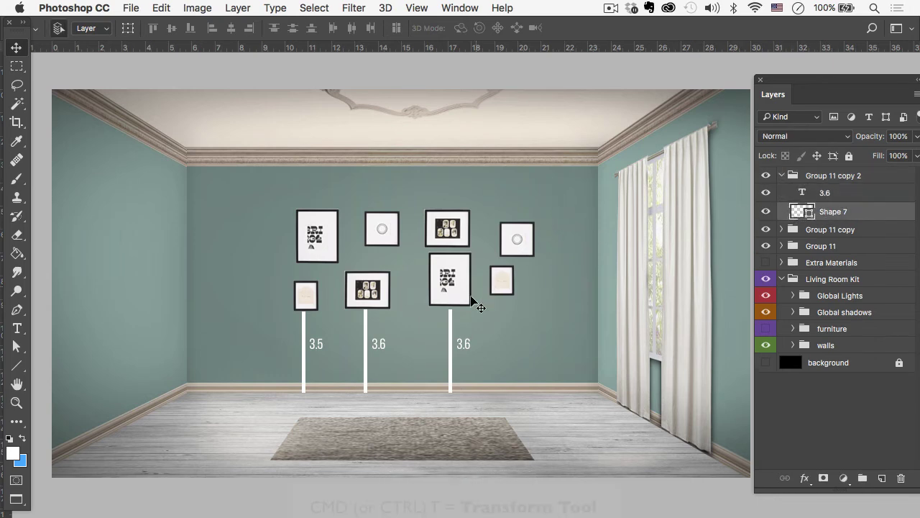
key(super+t)
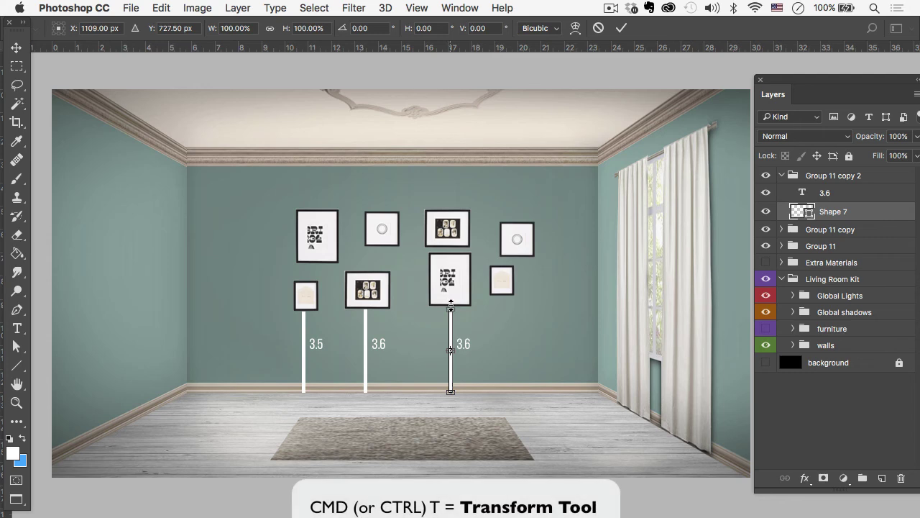
drag(450, 305, 451, 301)
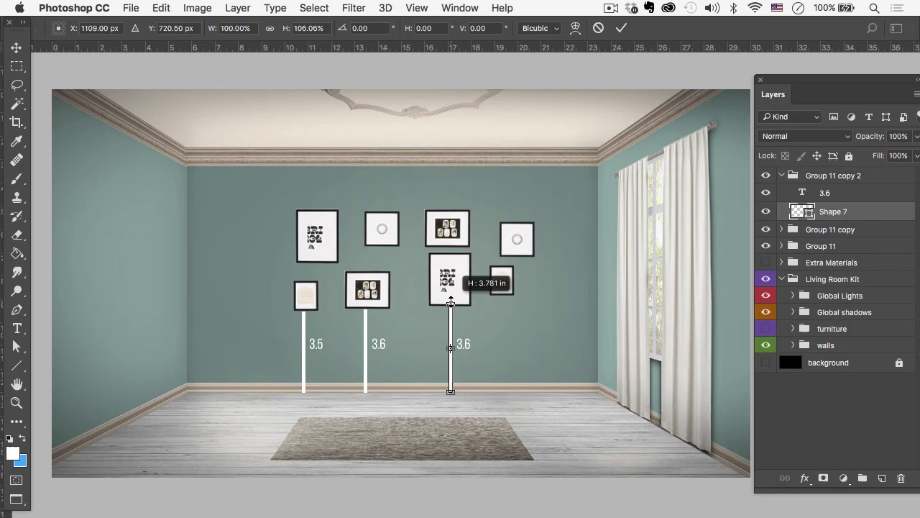
drag(450, 301, 451, 303)
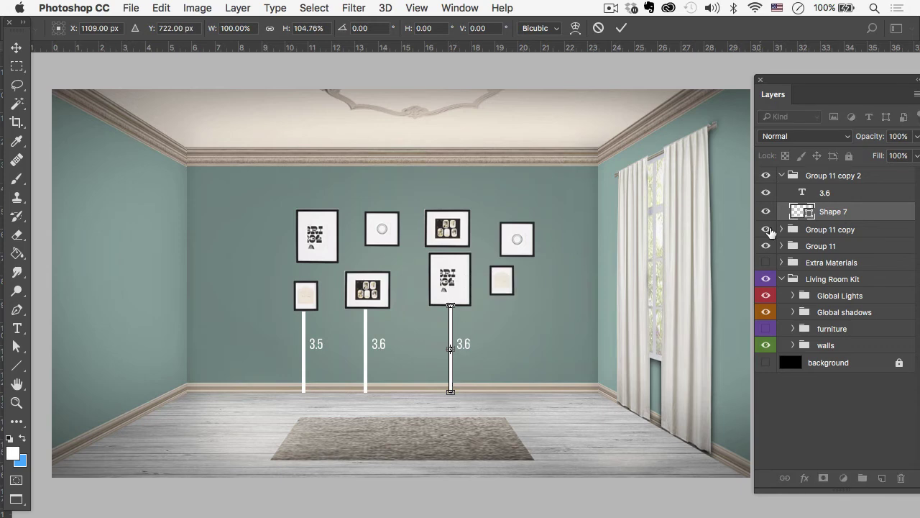
Change the third label to 3.75.
double_click(802, 192)
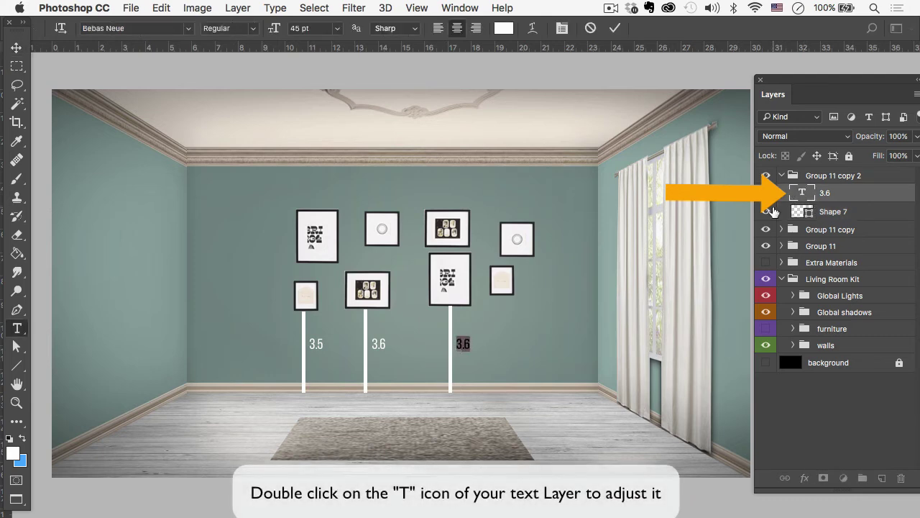
click(501, 348)
key(BackSpace)
text(75)
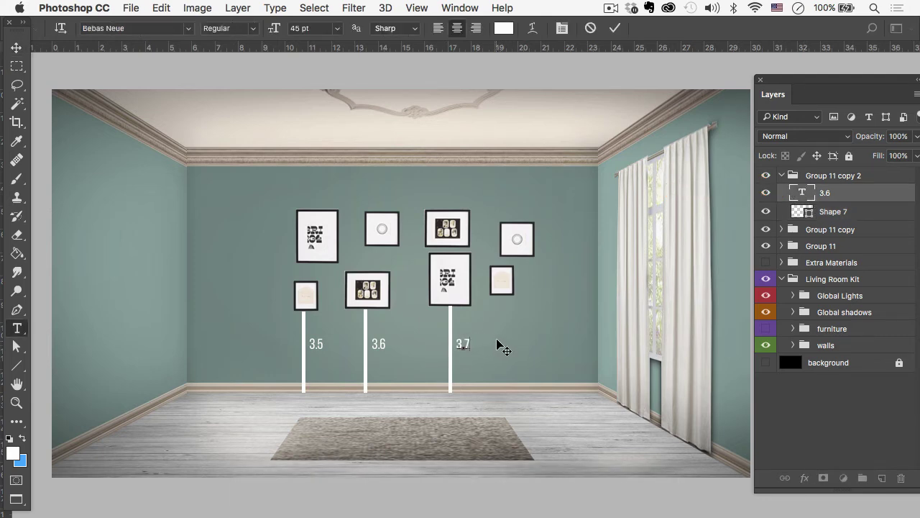
key(ctrl+Return)
key(v)
click(848, 210)
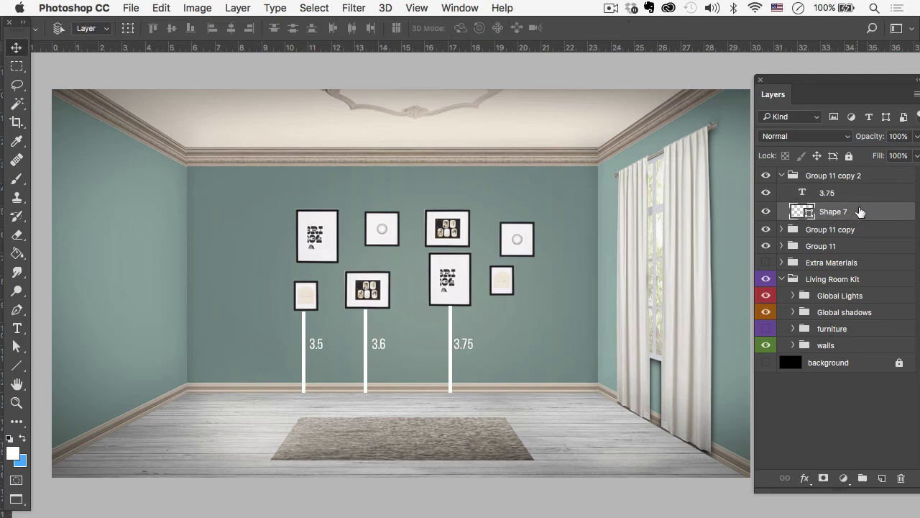
Duplicate the 3.75 group under the small lower-right frame and stretch its line up to the frame.
click(827, 193)
click(812, 176)
click(781, 176)
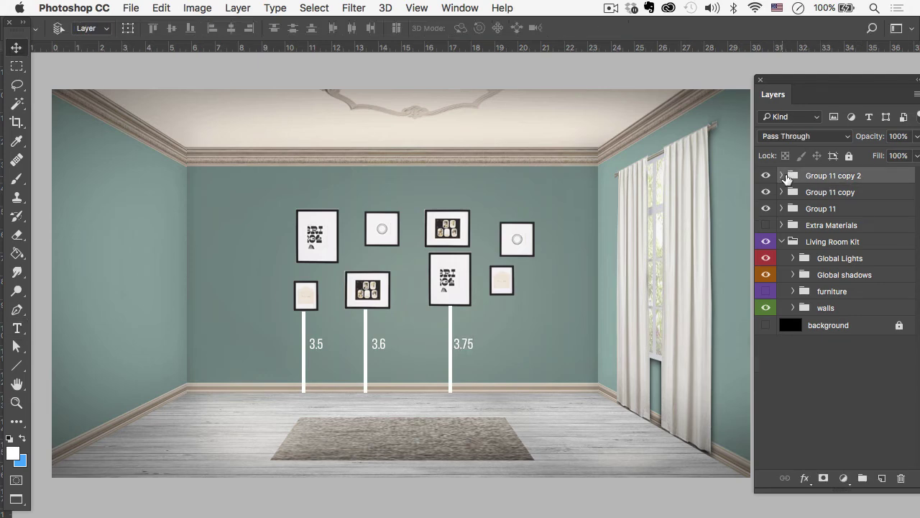
key(ctrl+j)
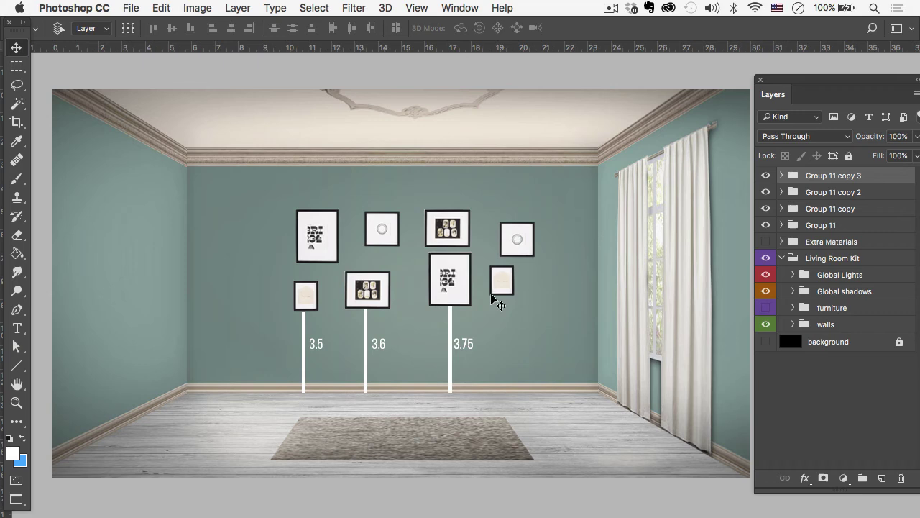
drag(492, 376, 547, 376)
click(781, 175)
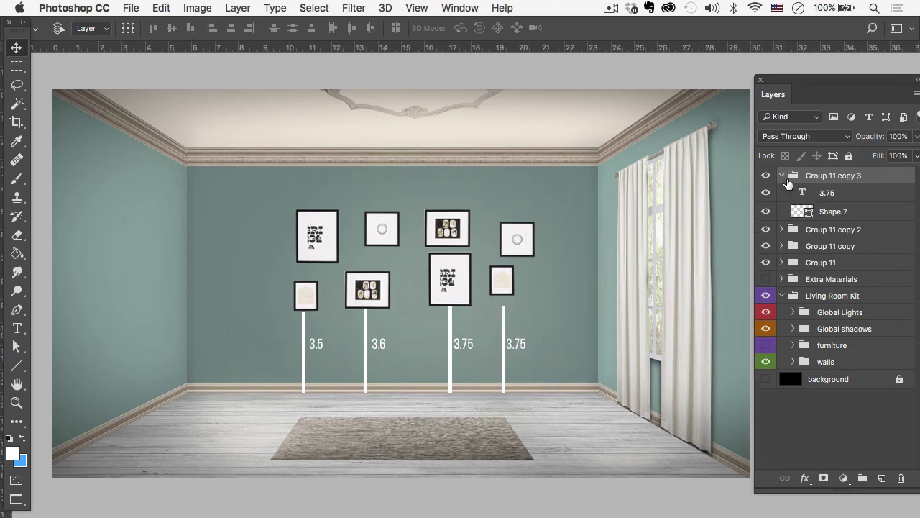
click(830, 211)
key(ctrl+t)
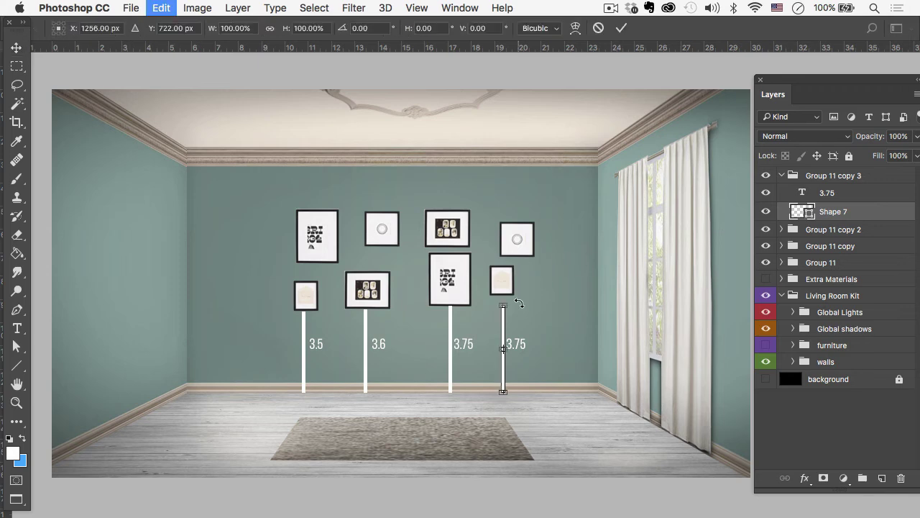
drag(503, 297, 504, 287)
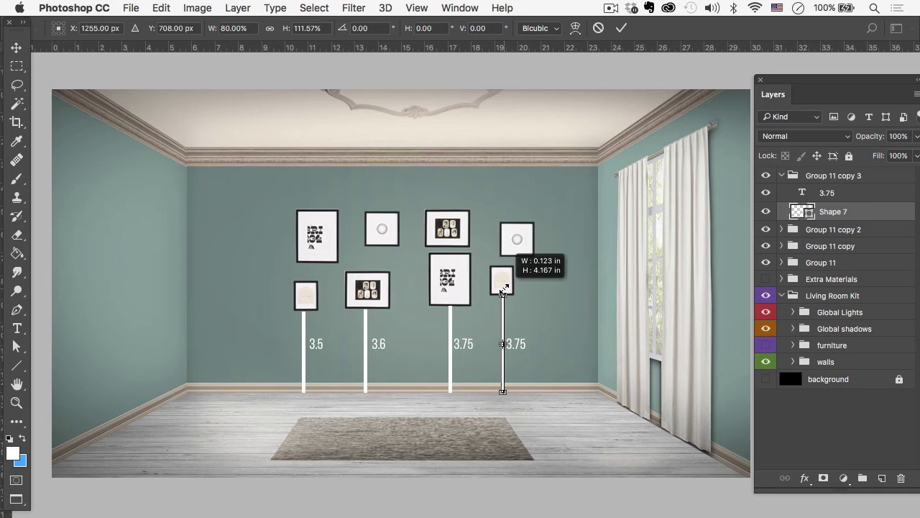
drag(503, 288, 506, 288)
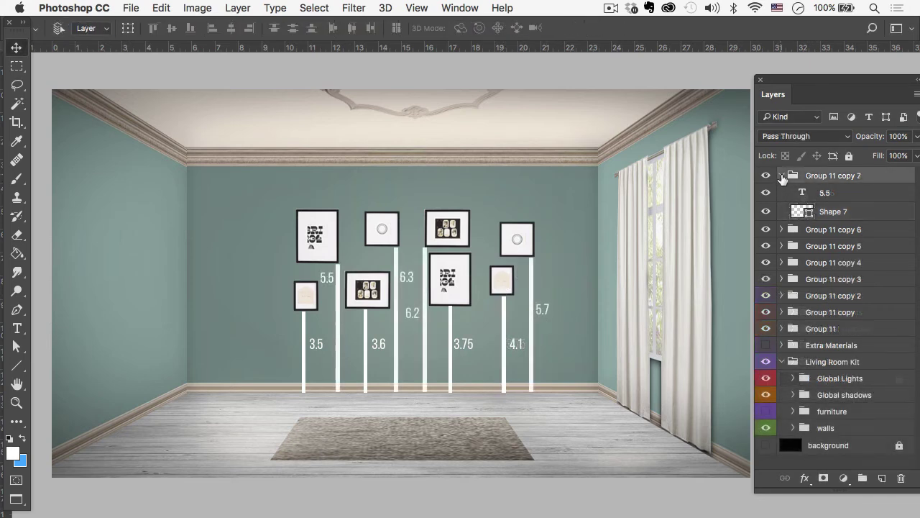
Combine Group 11 through its last copy, all eight height-line groups, into Group 12.
click(783, 176)
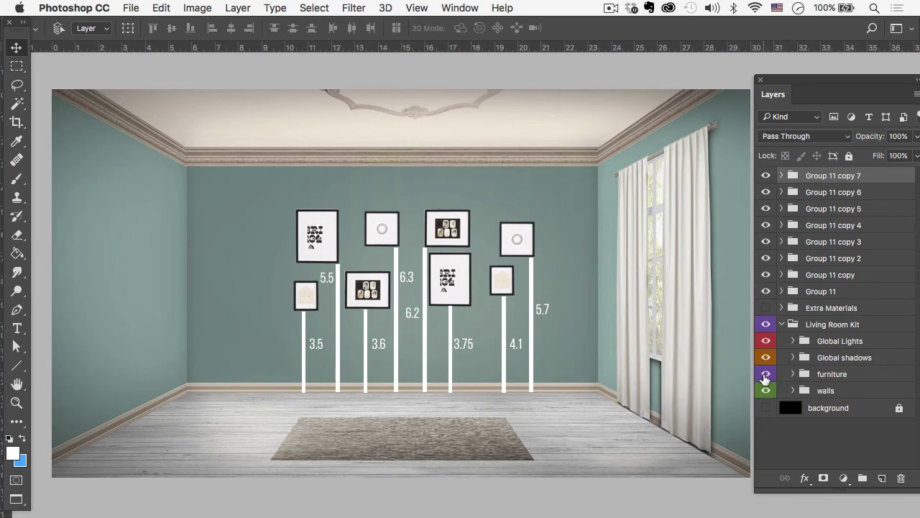
click(765, 375)
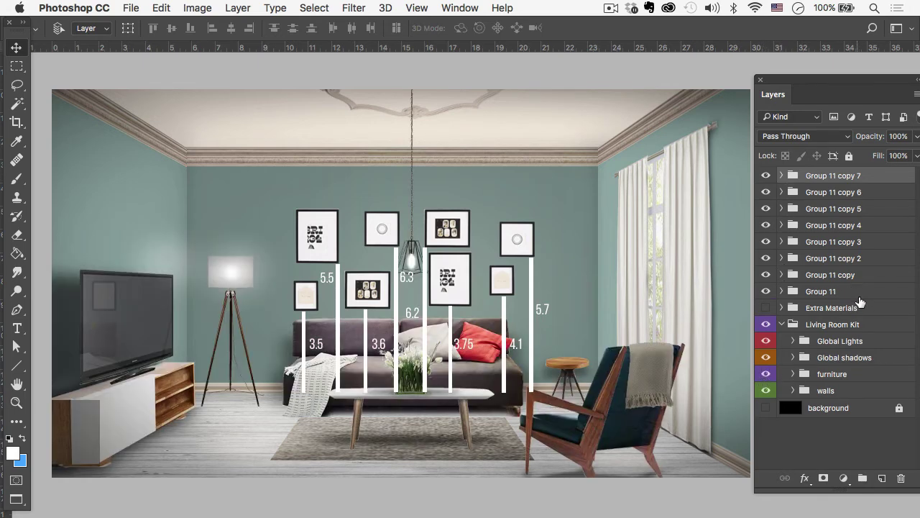
click(812, 297)
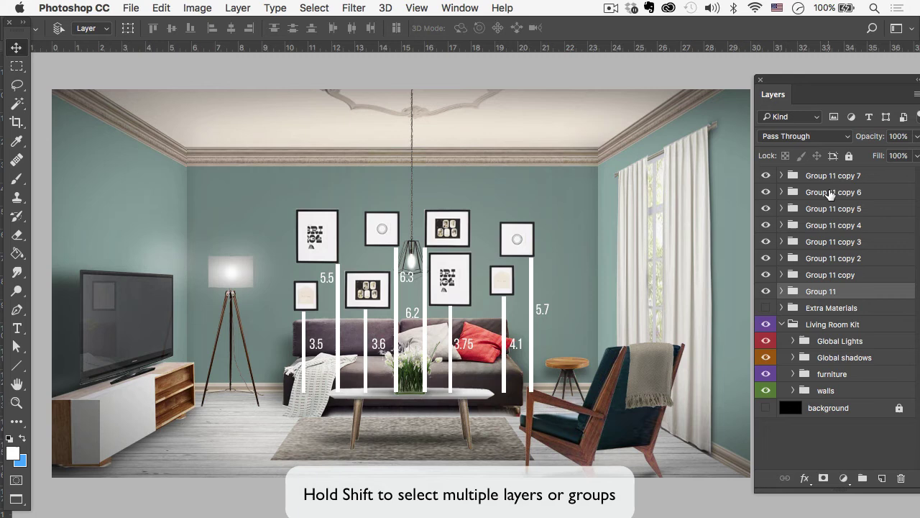
shift+click(820, 178)
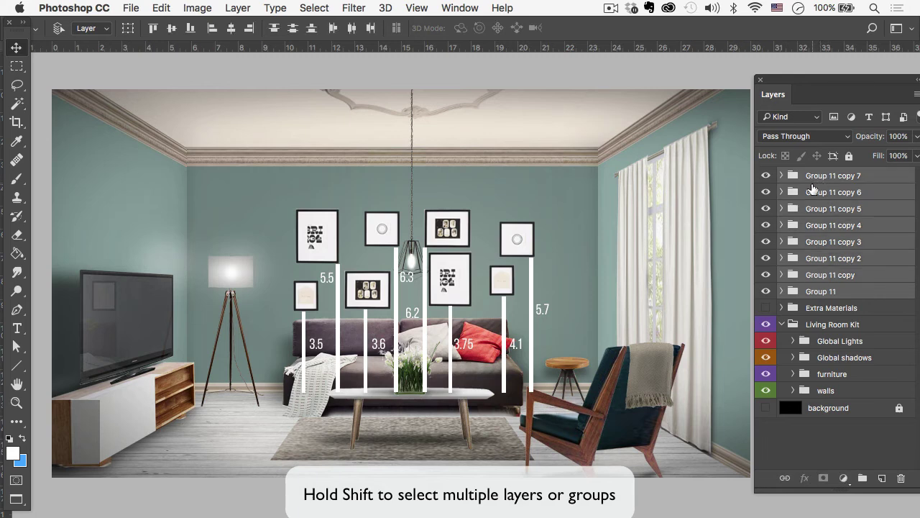
key(super+g)
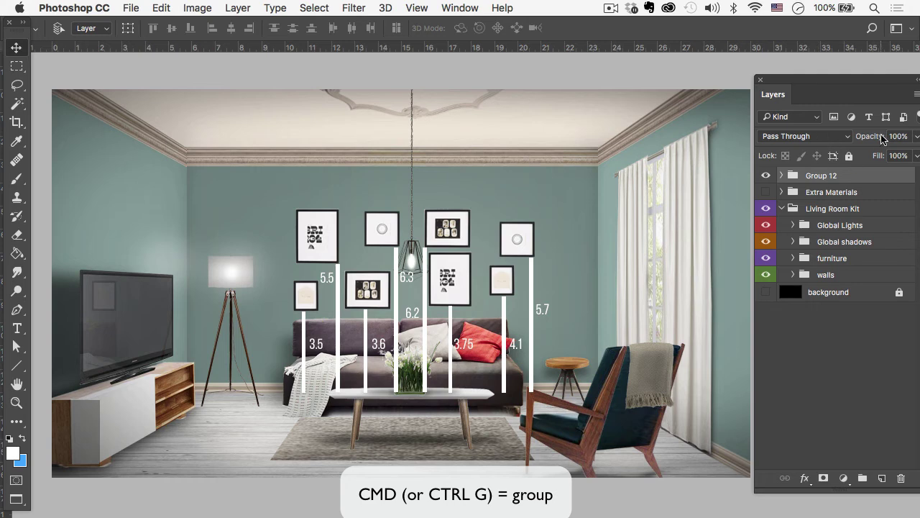
Lower Group 12's opacity to about 46% and hide the furniture.
drag(838, 83, 824, 95)
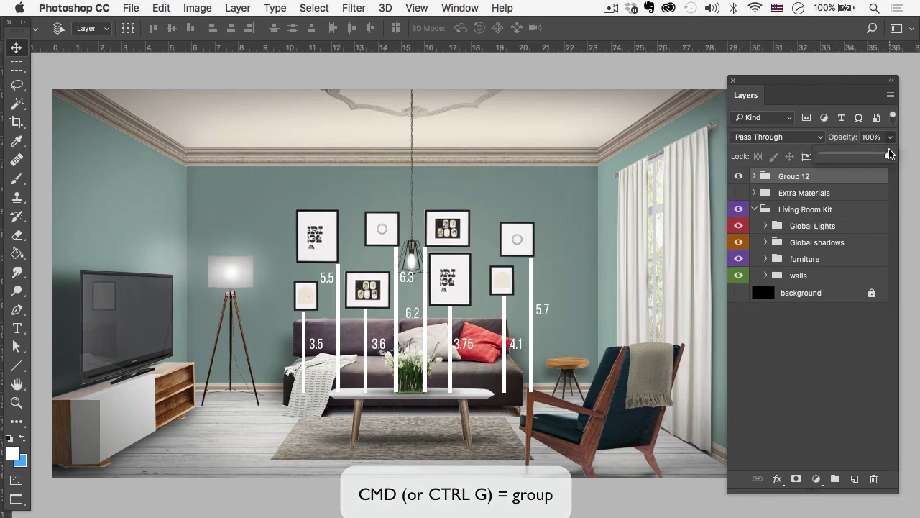
drag(890, 154, 853, 153)
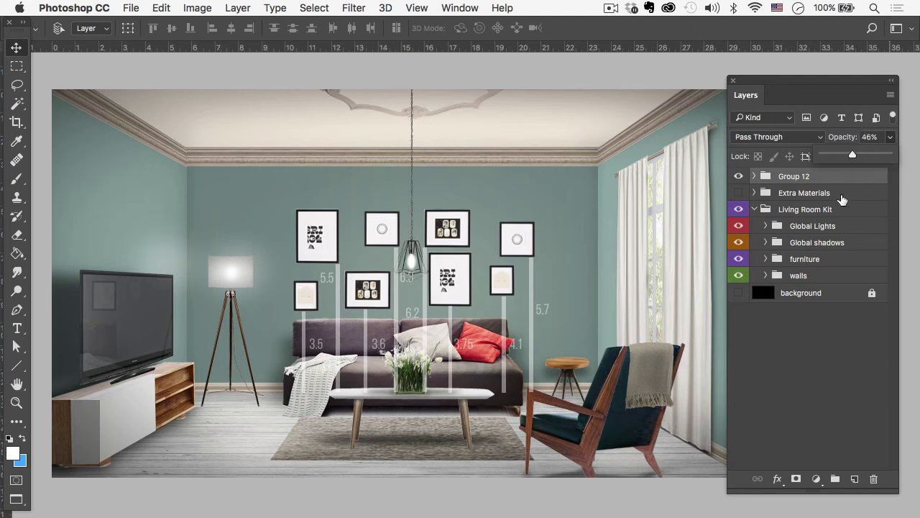
click(739, 260)
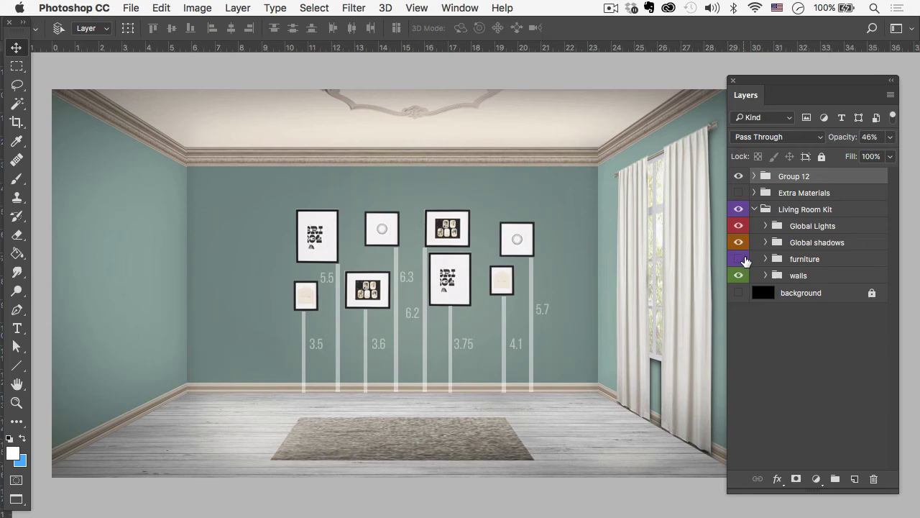
Draw a trial floor-to-ceiling line with the Line tool, then undo it.
click(739, 259)
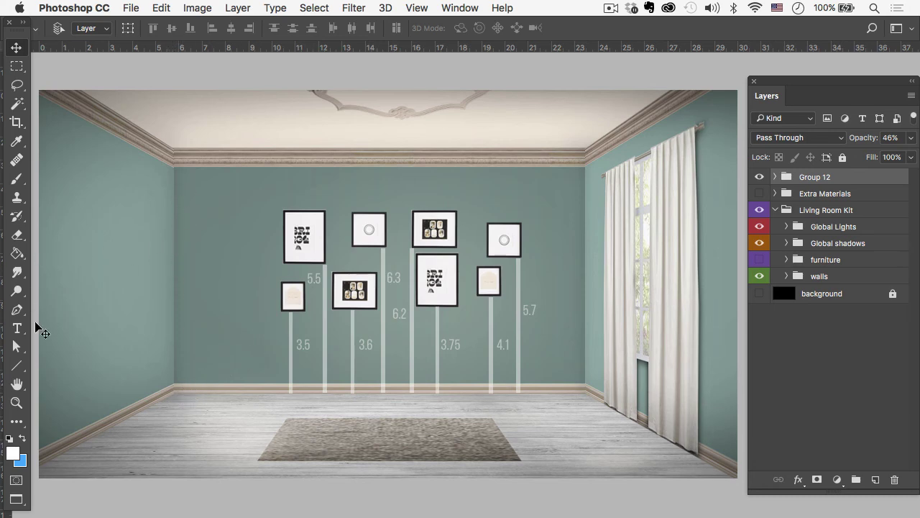
click(17, 365)
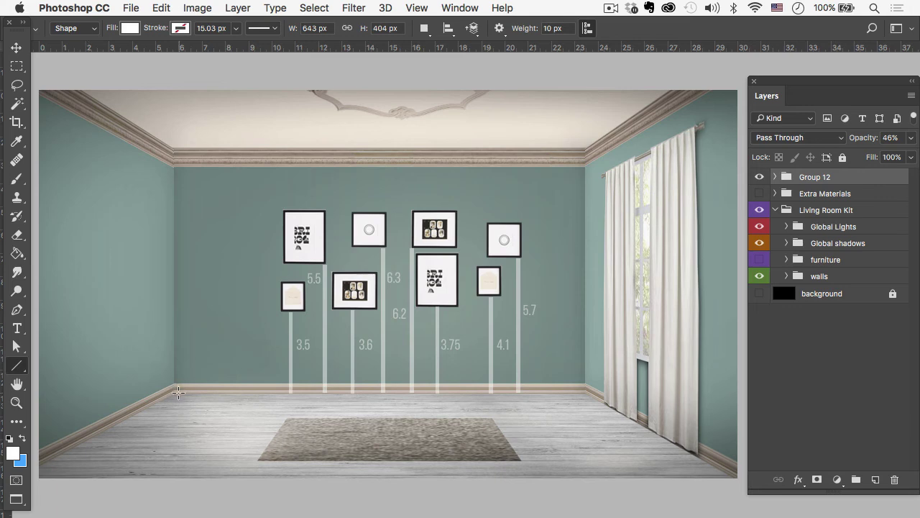
drag(177, 392, 187, 147)
key(super+z)
Open the rightwall smart object from walls > Rightwall_ for editing.
click(787, 276)
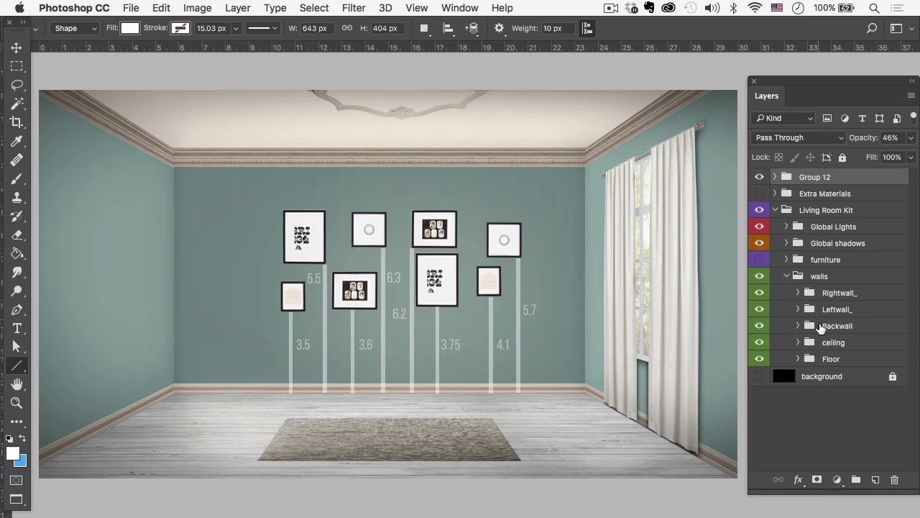
click(798, 293)
double_click(820, 327)
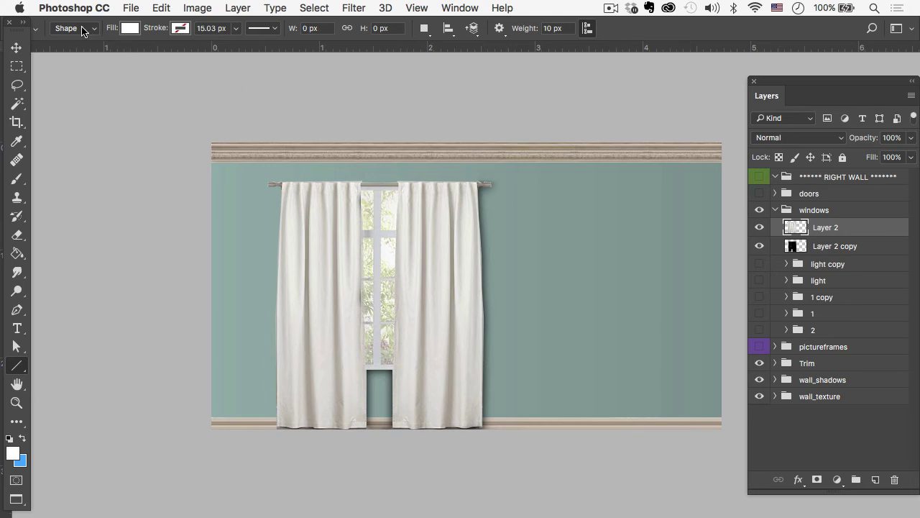
Set Image Size height to 10.5 inches without resampling (18.638 in wide, 38.095 ppi).
click(196, 8)
click(259, 119)
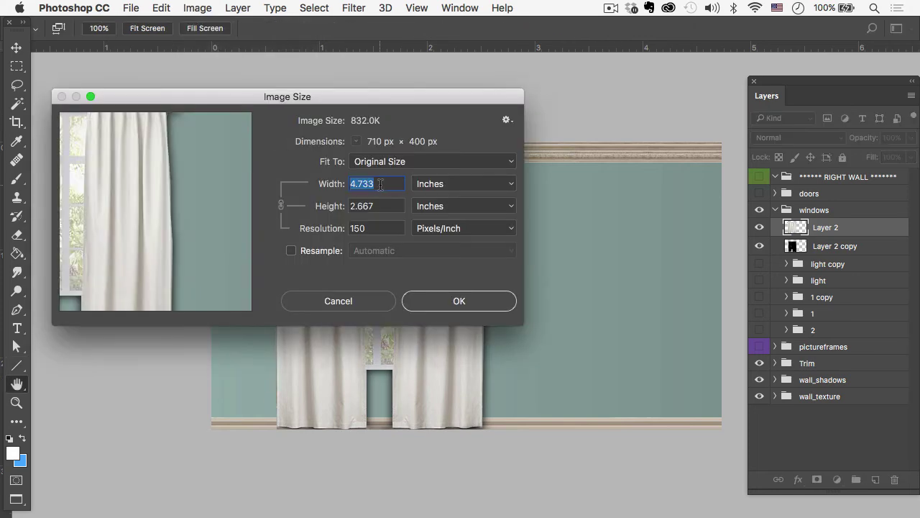
drag(383, 206, 348, 204)
text(10.5)
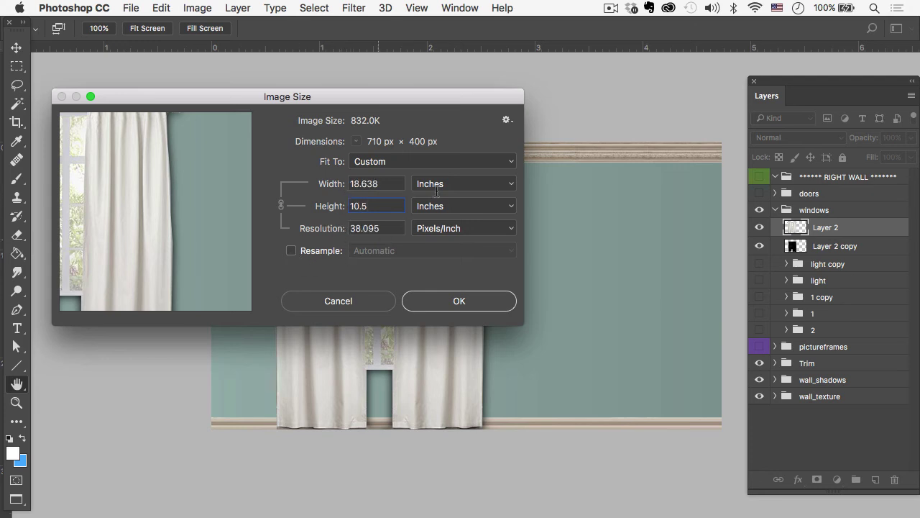
click(450, 305)
key(u)
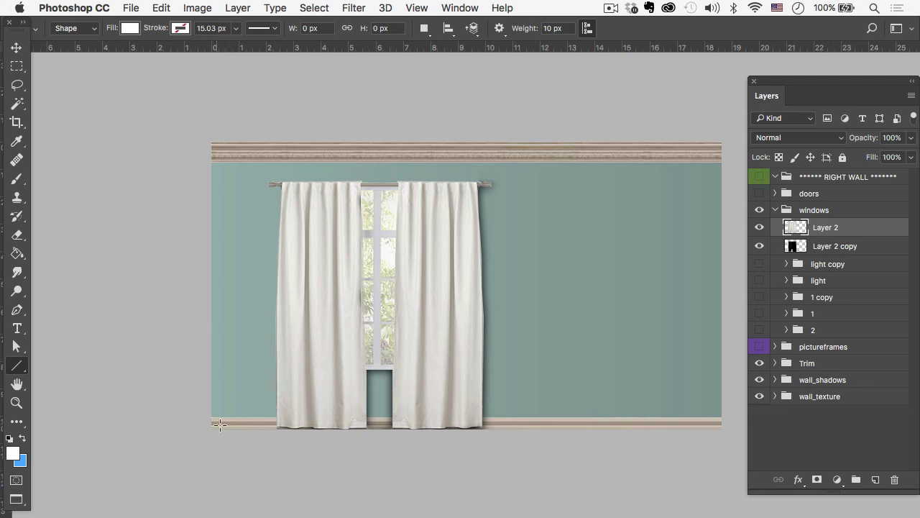
drag(222, 428, 273, 141)
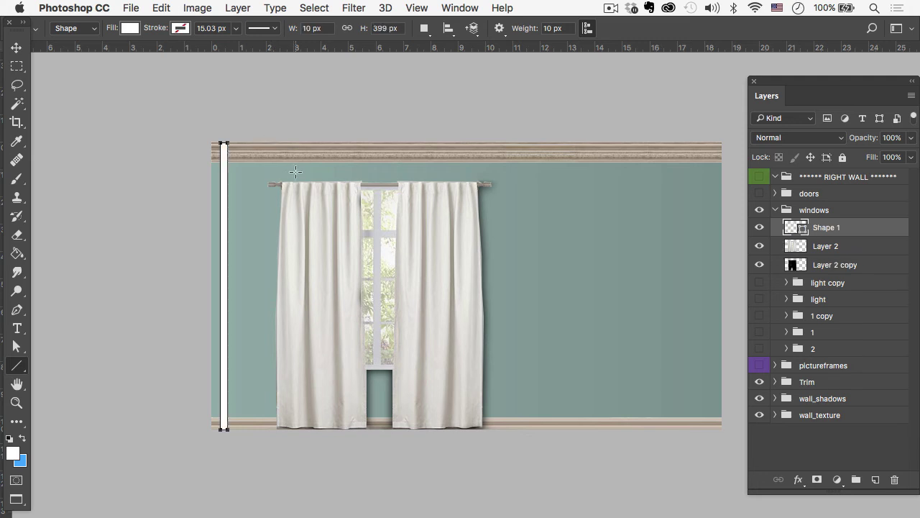
key(super+z)
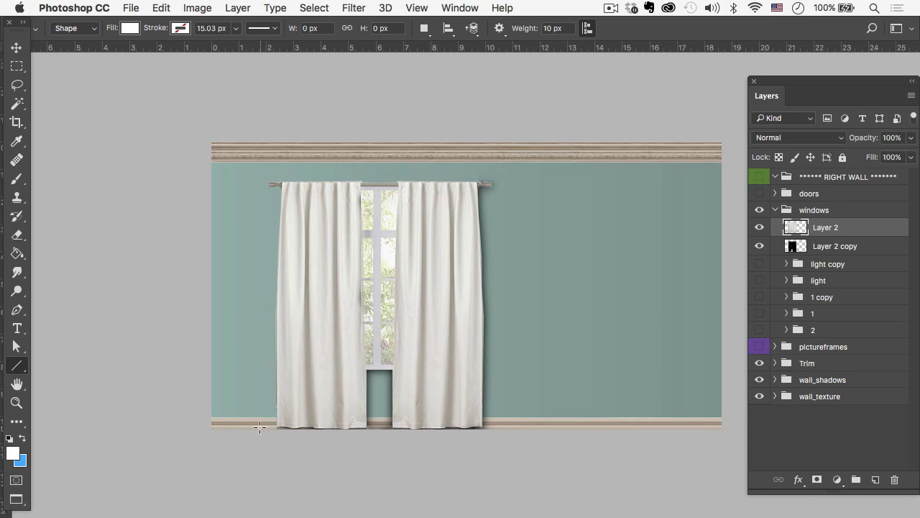
drag(258, 428, 260, 184)
key(cmd+z)
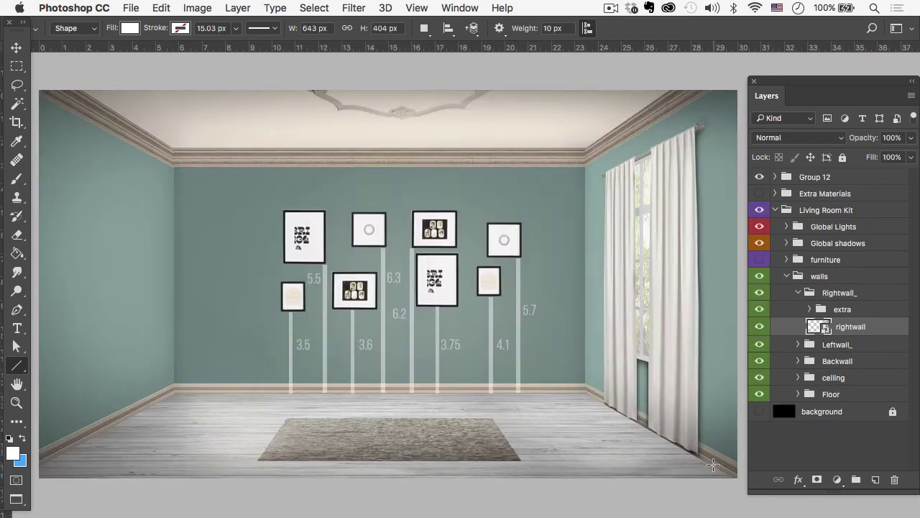
Draw a vertical line up the right wall beside the curtains and label it 9'.
drag(713, 465, 724, 123)
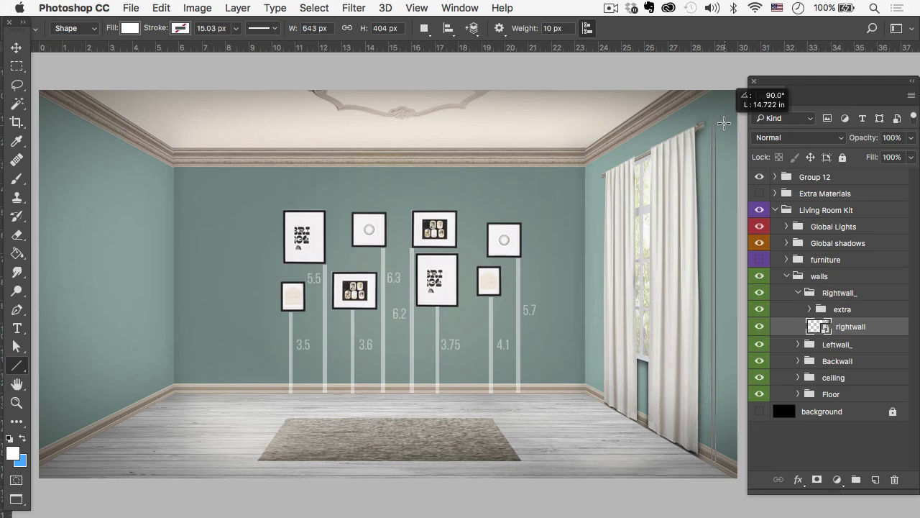
drag(724, 123, 724, 122)
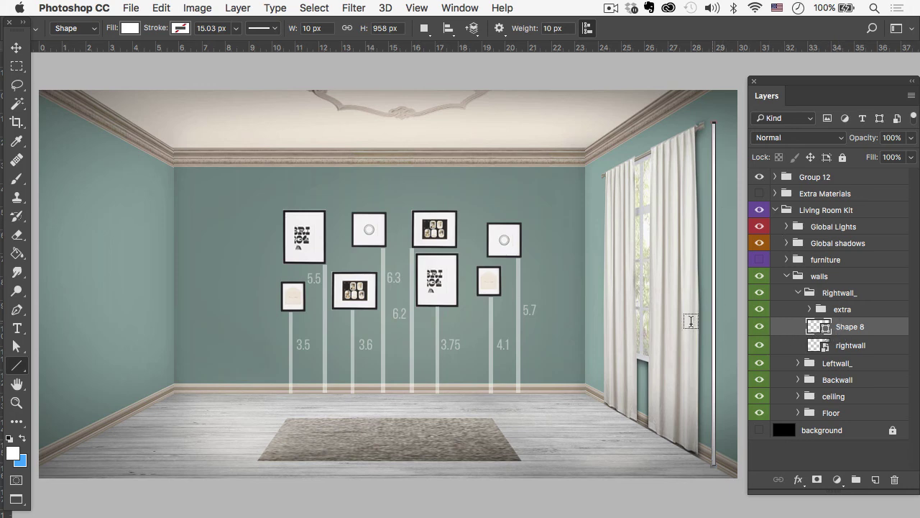
key(t)
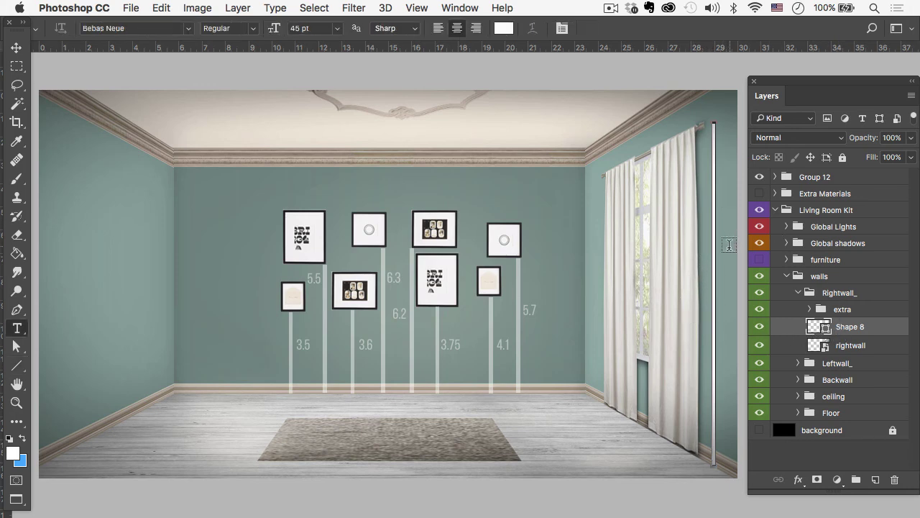
click(723, 276)
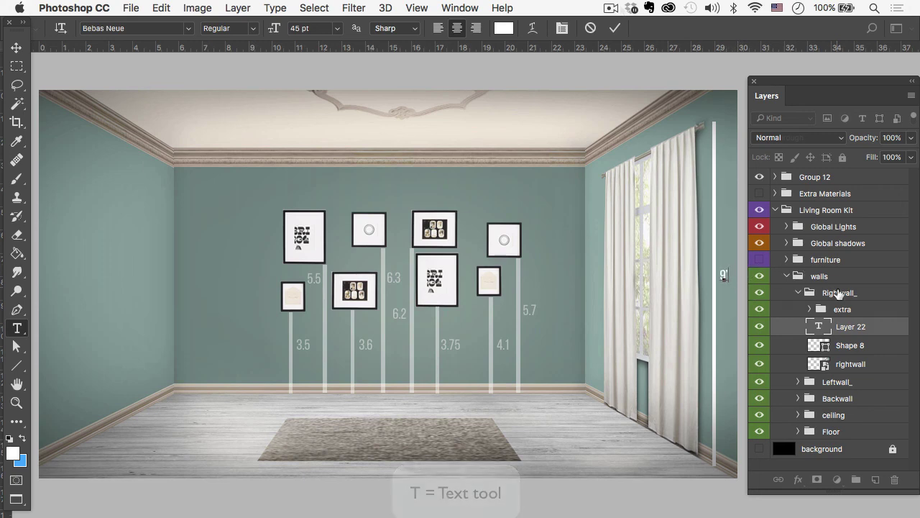
click(838, 308)
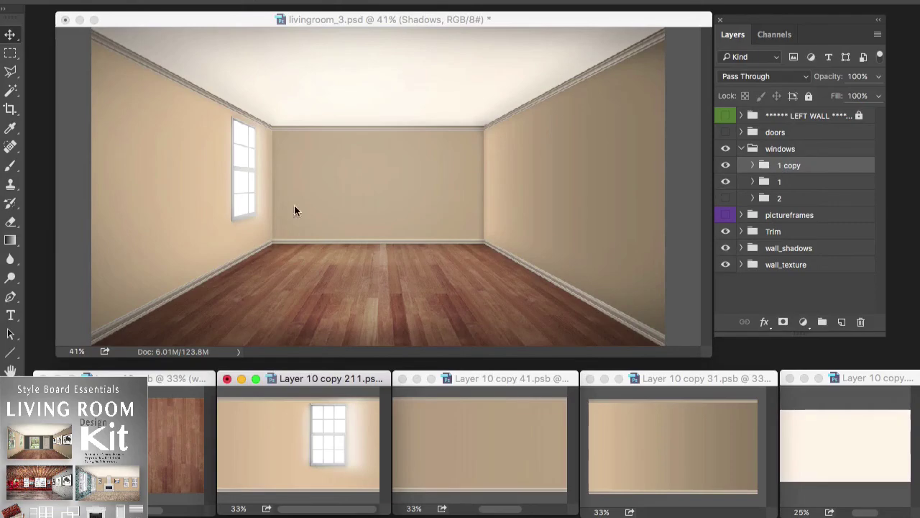
Hide the sofa photo's Background layer so the copied sofa sits on transparency.
drag(327, 435, 262, 445)
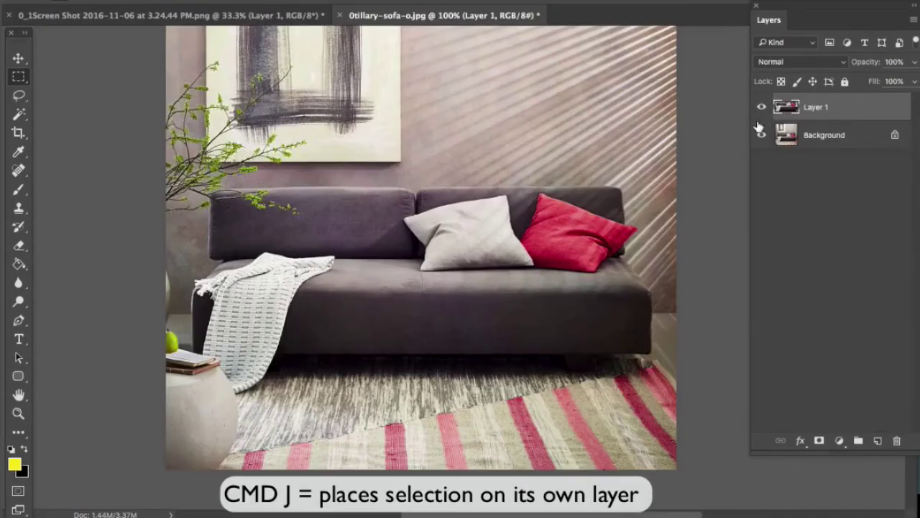
click(761, 134)
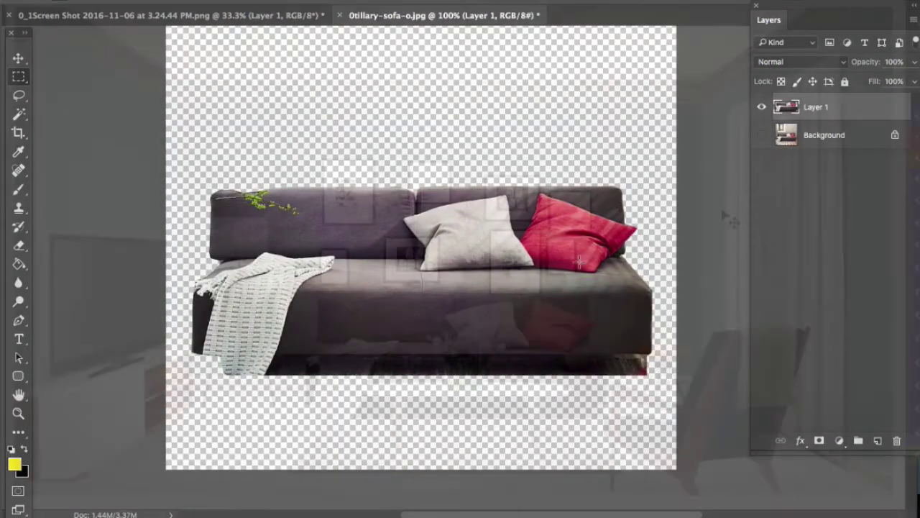